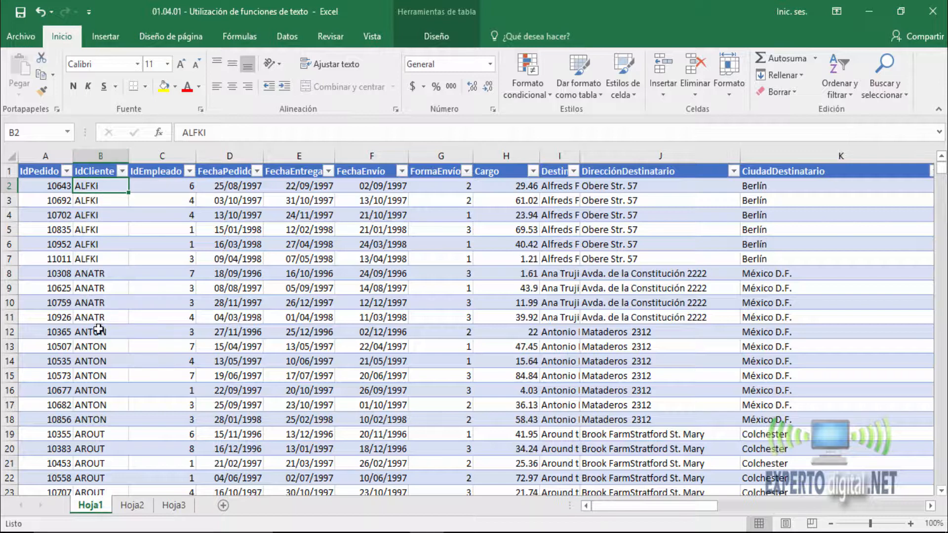
Step: Insert two blank table columns between IdCliente and IdEmpleado
left_click(147, 156)
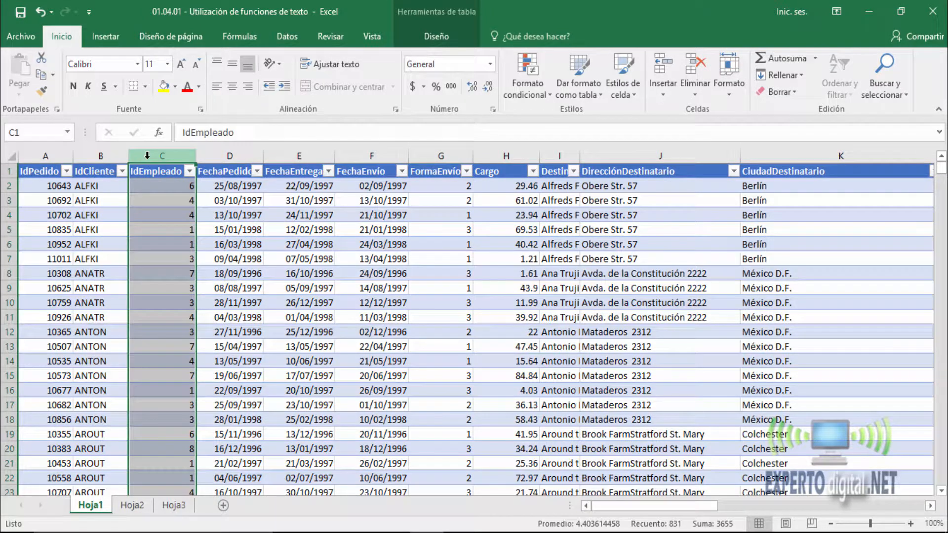
right_click(147, 156)
left_click(184, 262)
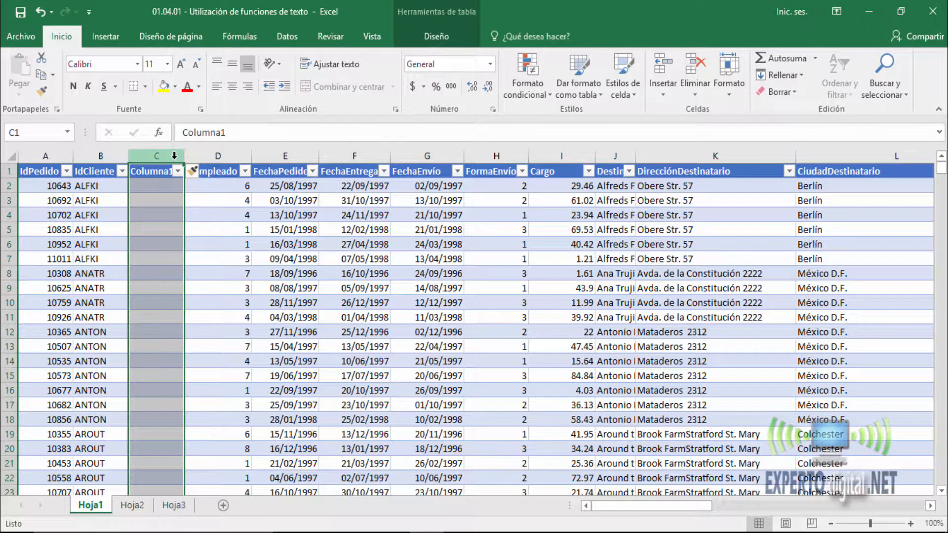
right_click(176, 155)
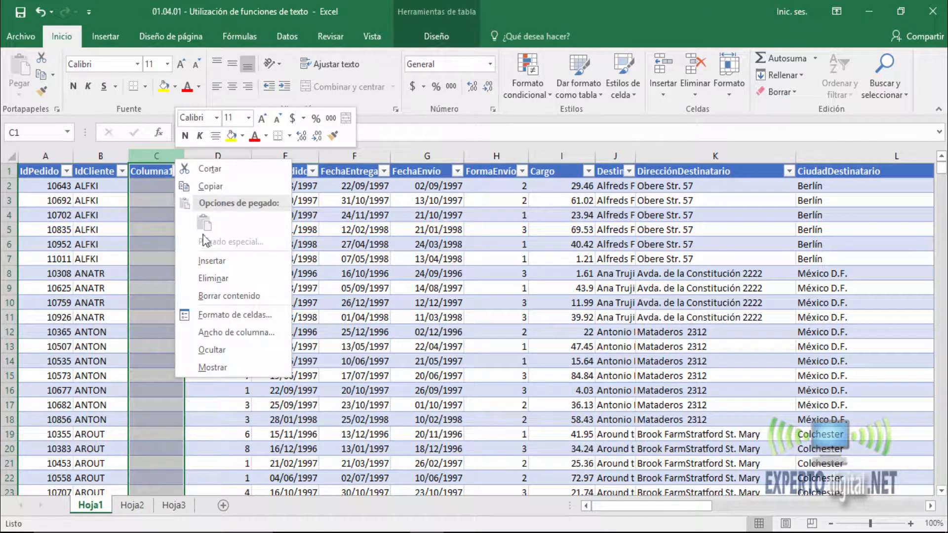
left_click(227, 261)
Step: Try to move the blank column C over its neighbouring columns, accepting the replacement of column D
left_click_drag(180, 157, 200, 154)
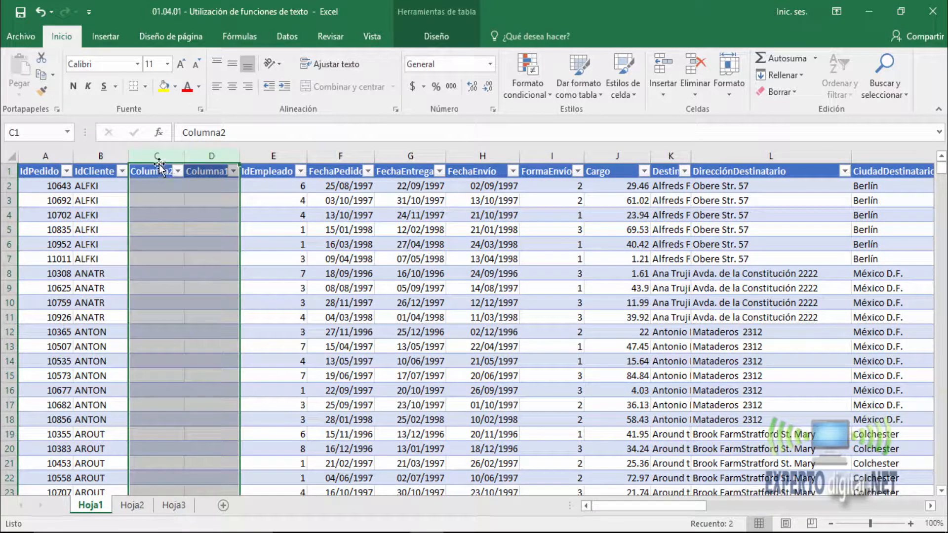
left_click(152, 171)
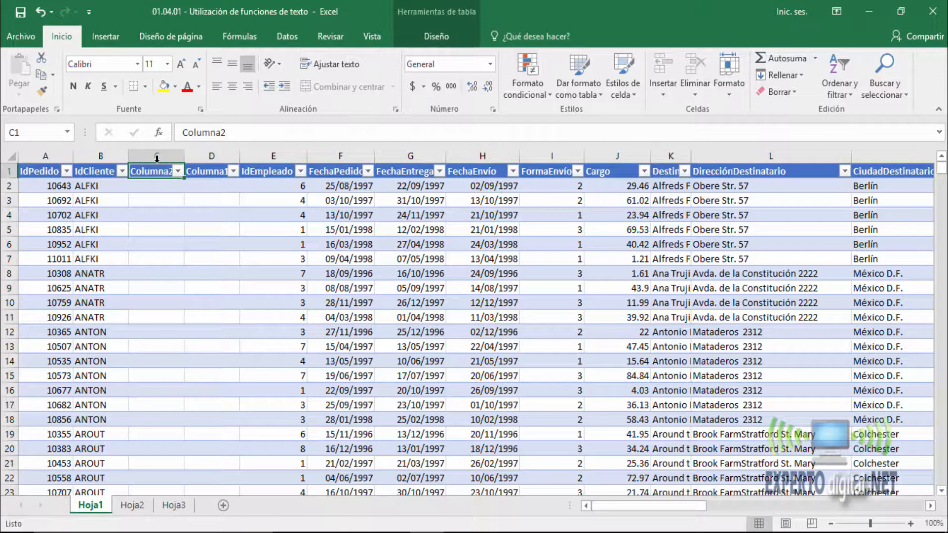
left_click(156, 163)
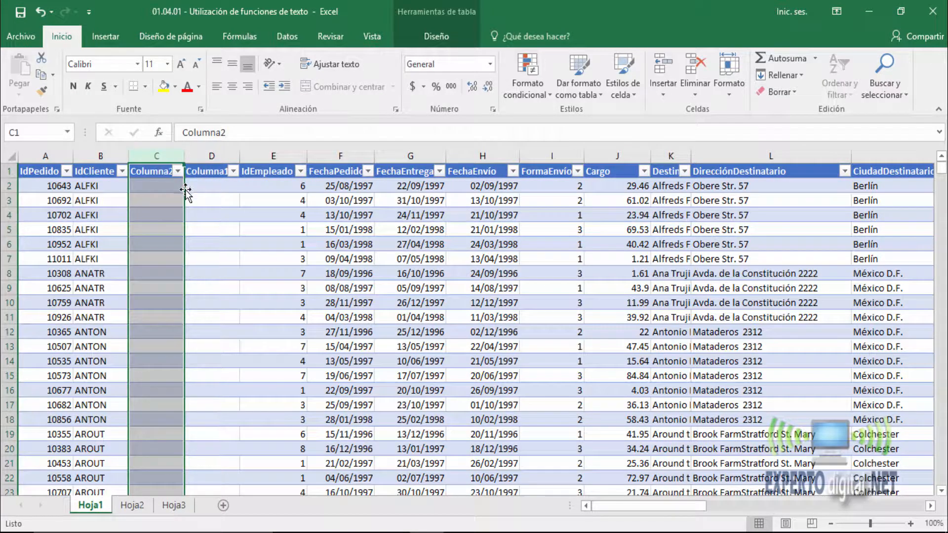
left_click_drag(186, 191, 244, 188)
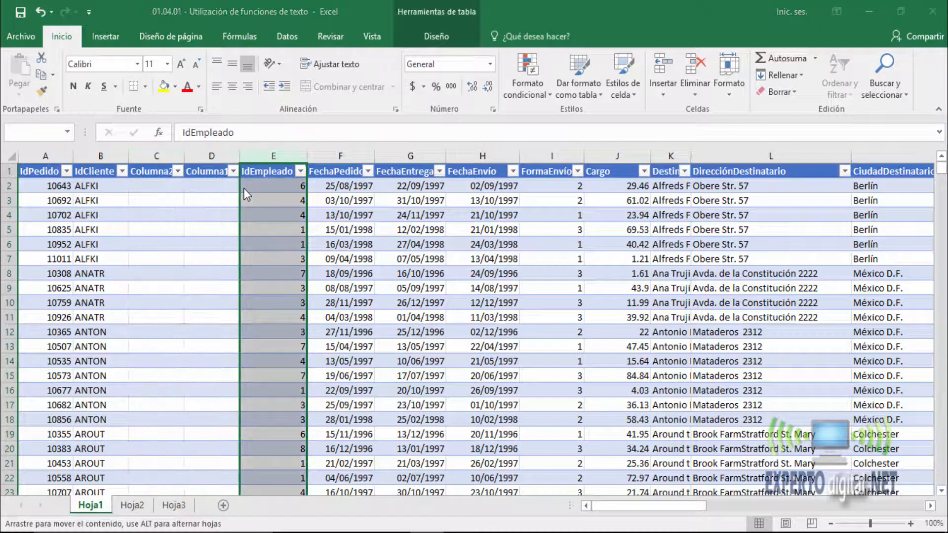
left_click(502, 311)
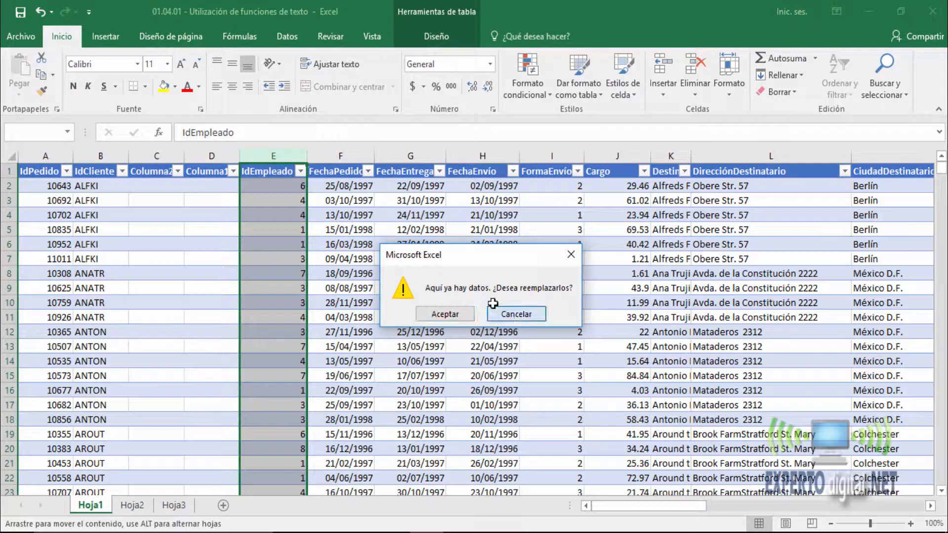
left_click_drag(187, 196, 240, 196)
key("Escape")
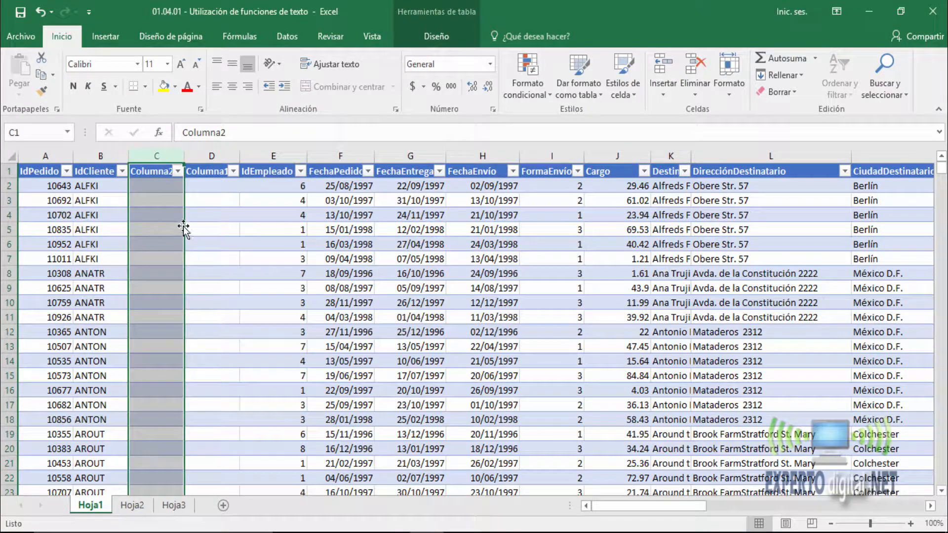
left_click_drag(185, 218, 229, 219)
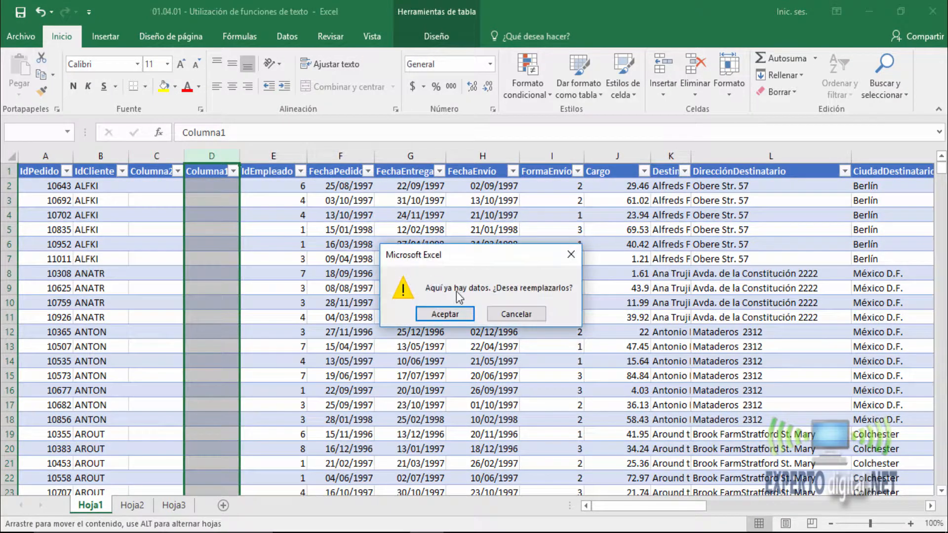
left_click(447, 314)
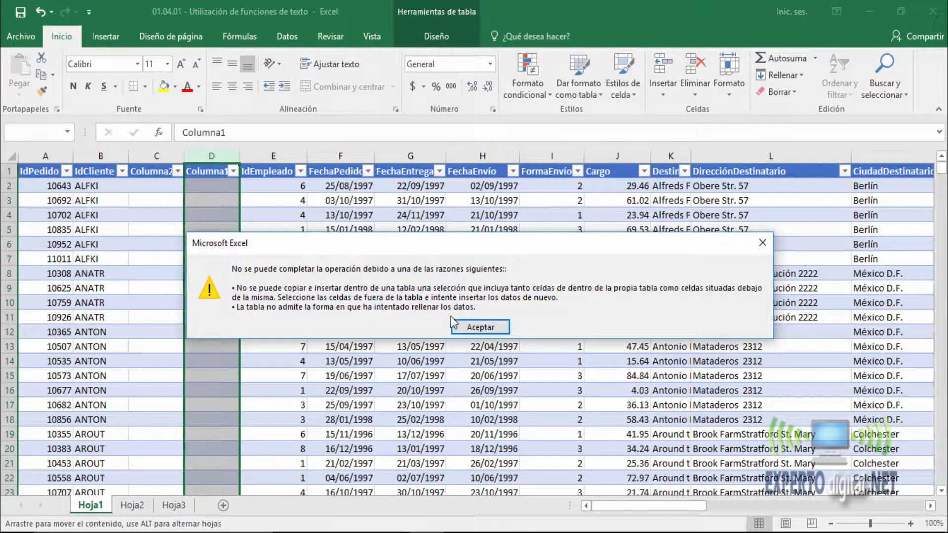
left_click(461, 329)
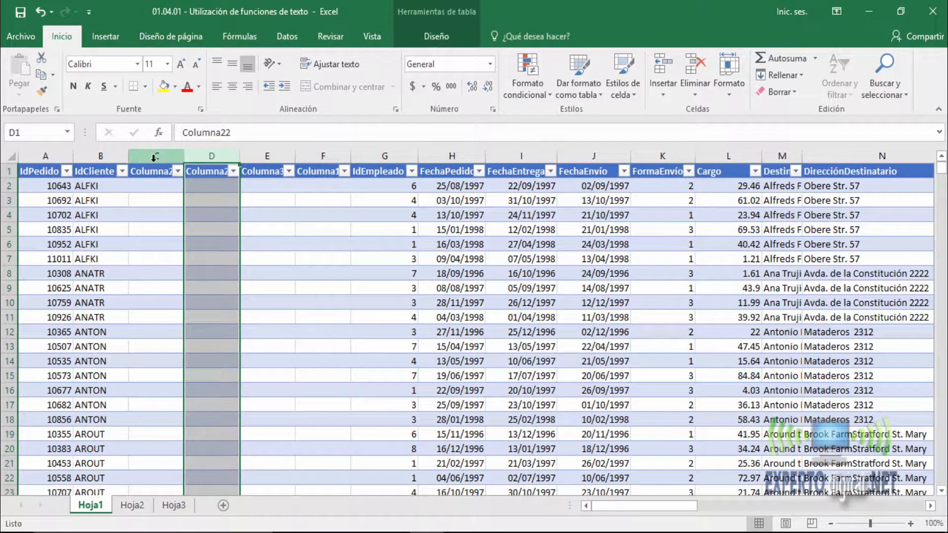
Step: Insert one more blank table column at column E, within the group of blank columns before IdEmpleado
left_click(153, 157)
left_click(208, 155)
left_click(268, 155)
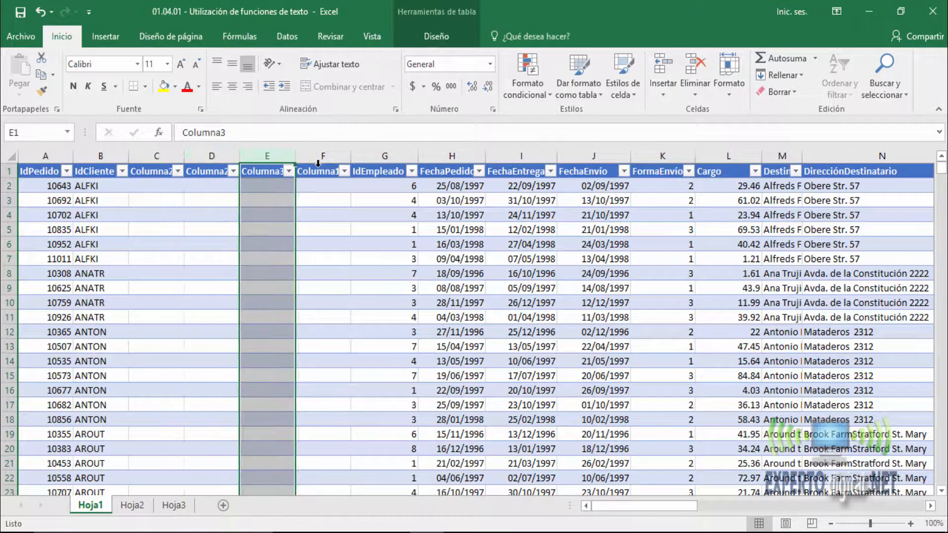
key("ctrl+a")
left_click(316, 156)
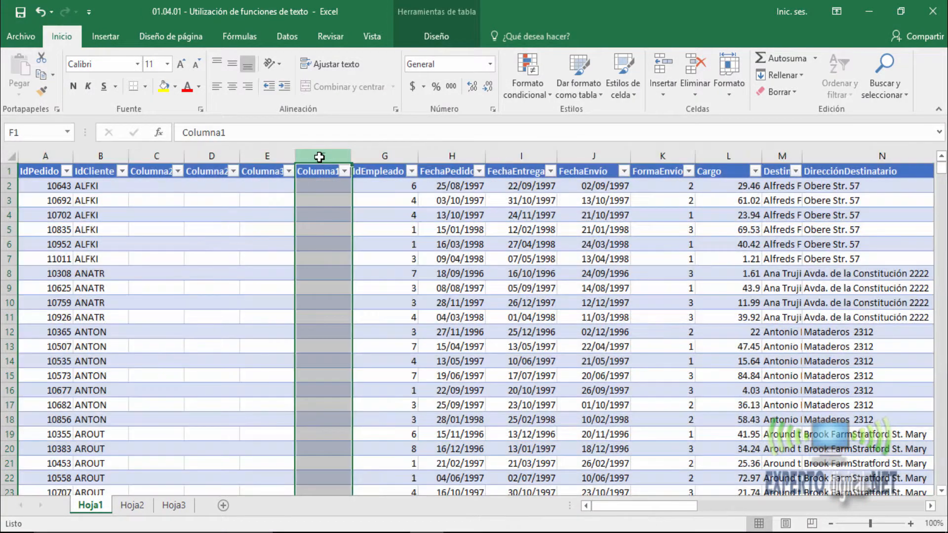
left_click(265, 157)
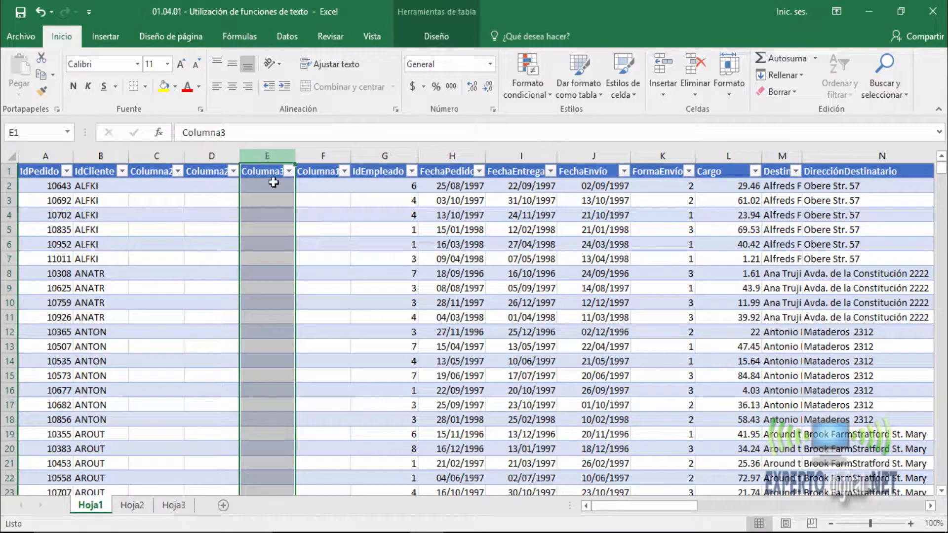
right_click(263, 168)
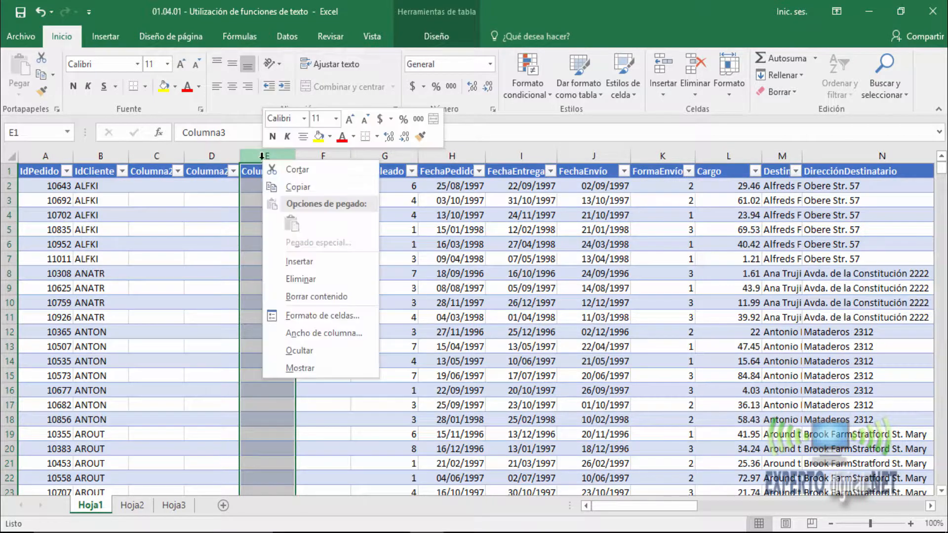
left_click(300, 257)
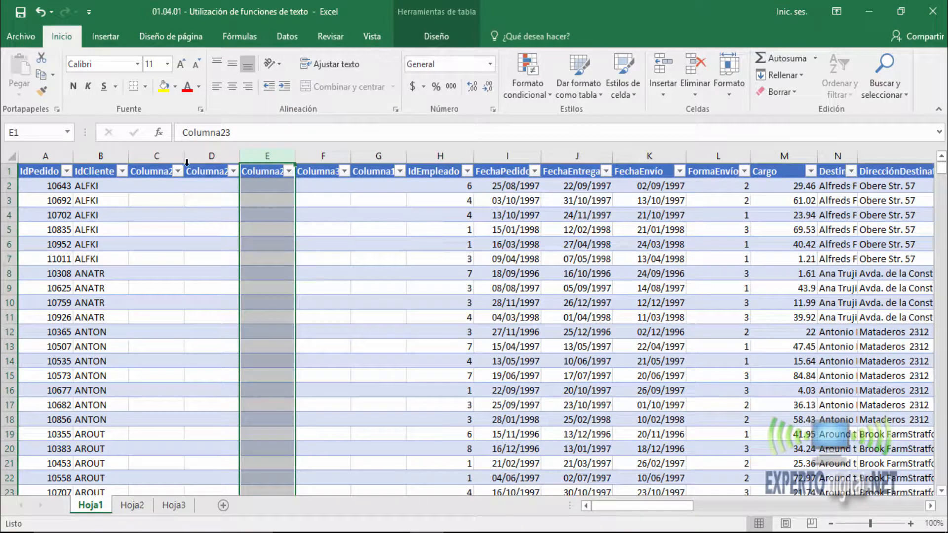
Step: Rename the headers of the five blank columns C to G as 1, 2, 3, 4 and 5
left_click(156, 170)
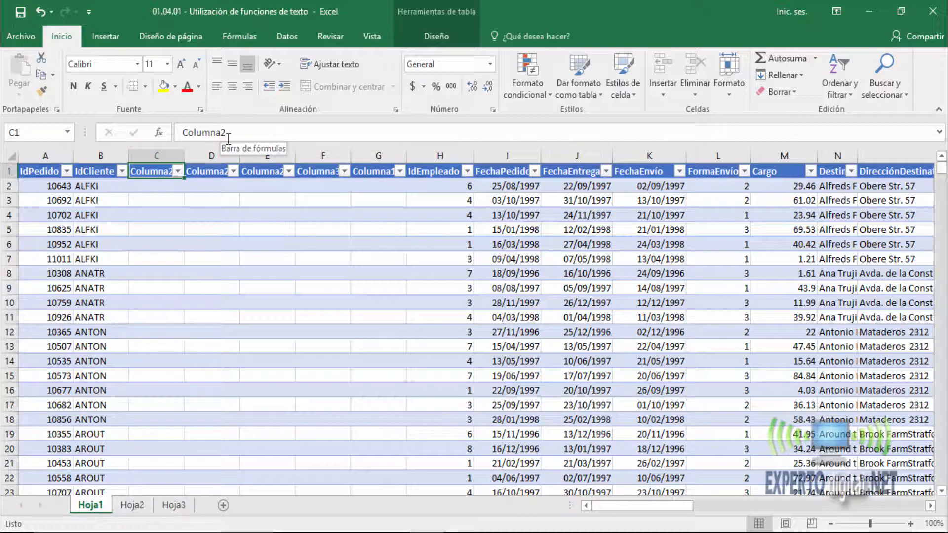
type("1")
key("Tab")
type("2")
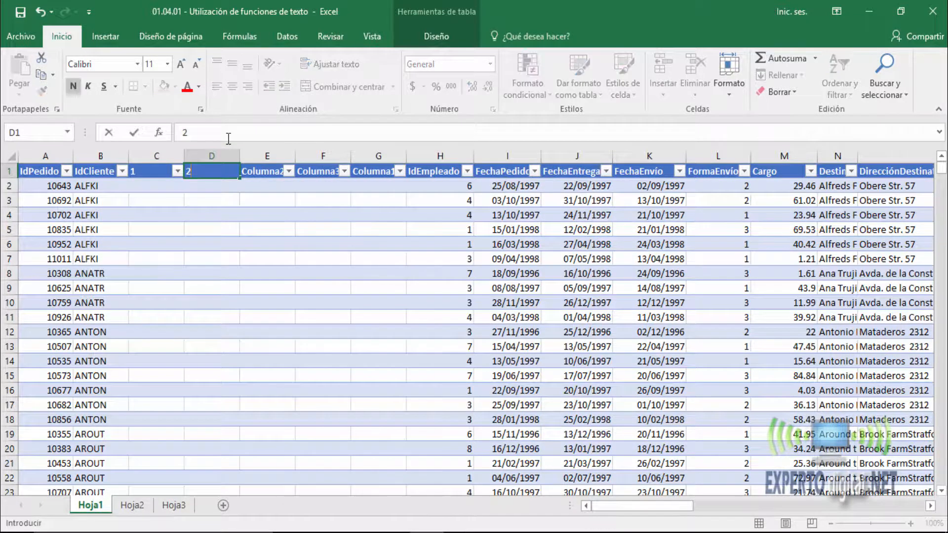
key("Tab")
type("3")
key("ctrl+Return")
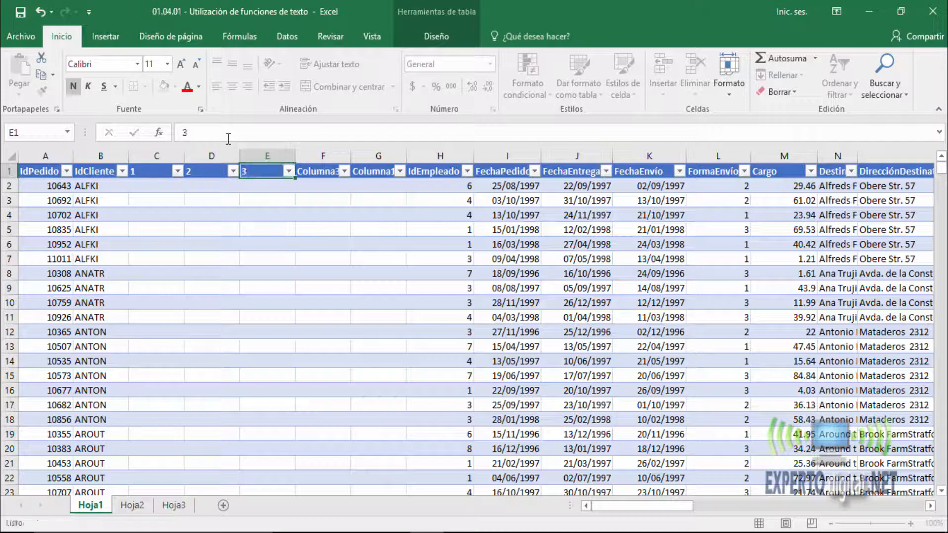
key("Tab")
type("4")
key("Tab")
type("5")
key("Tab")
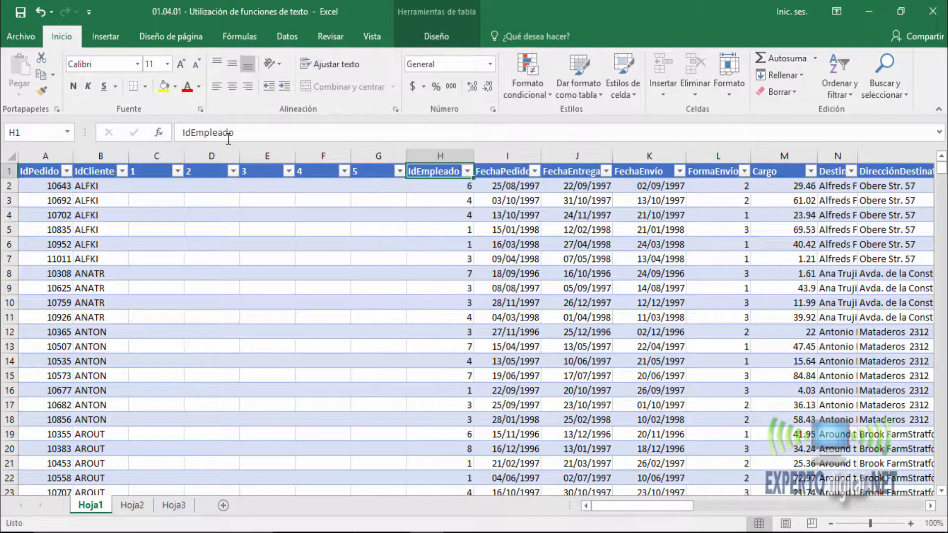
key("Return")
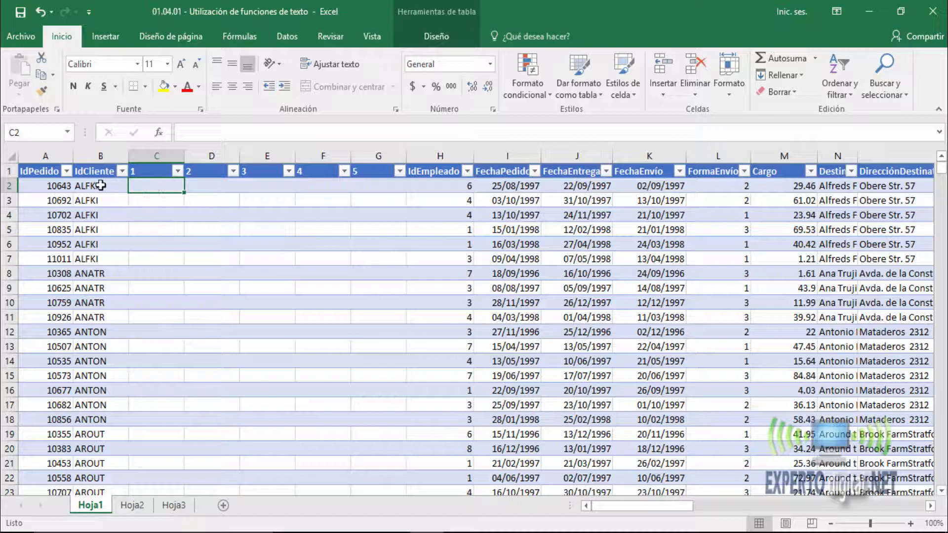
left_click(102, 186)
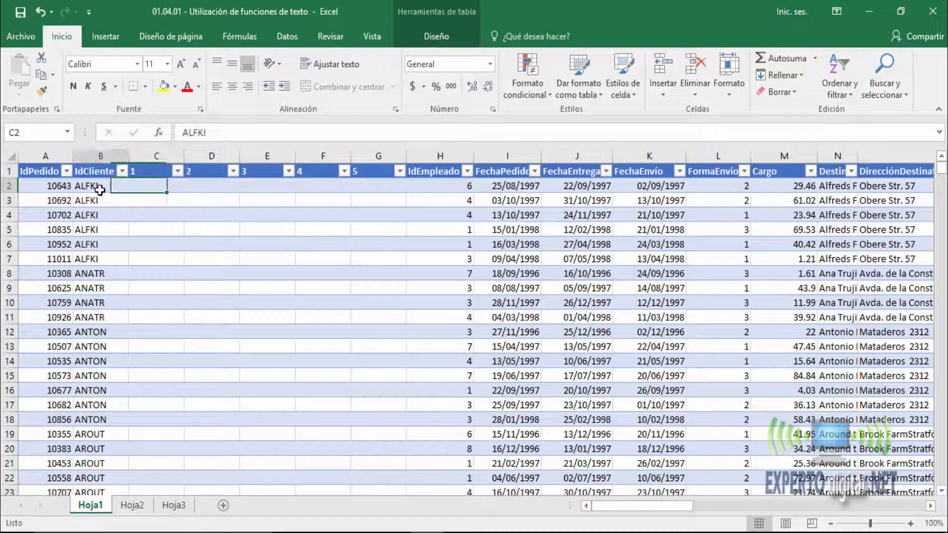
left_click(148, 190)
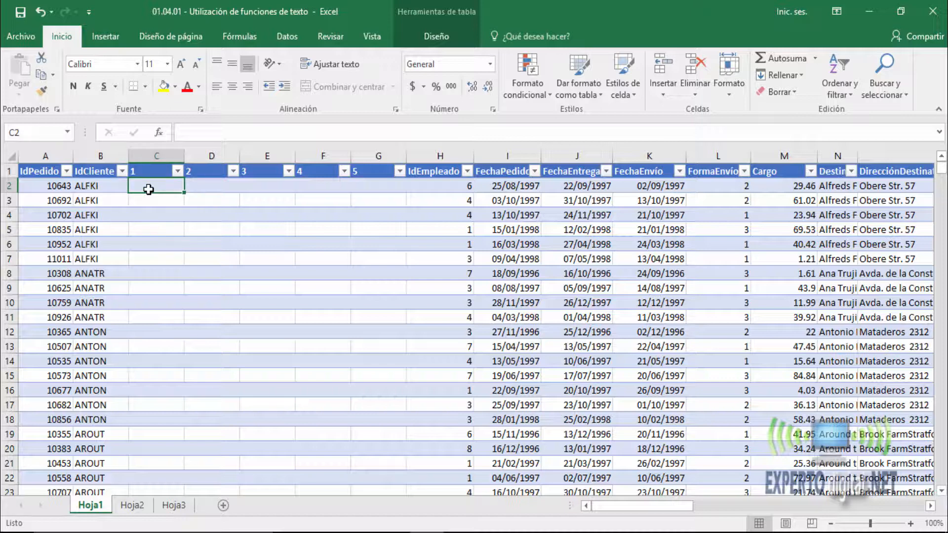
type("=i")
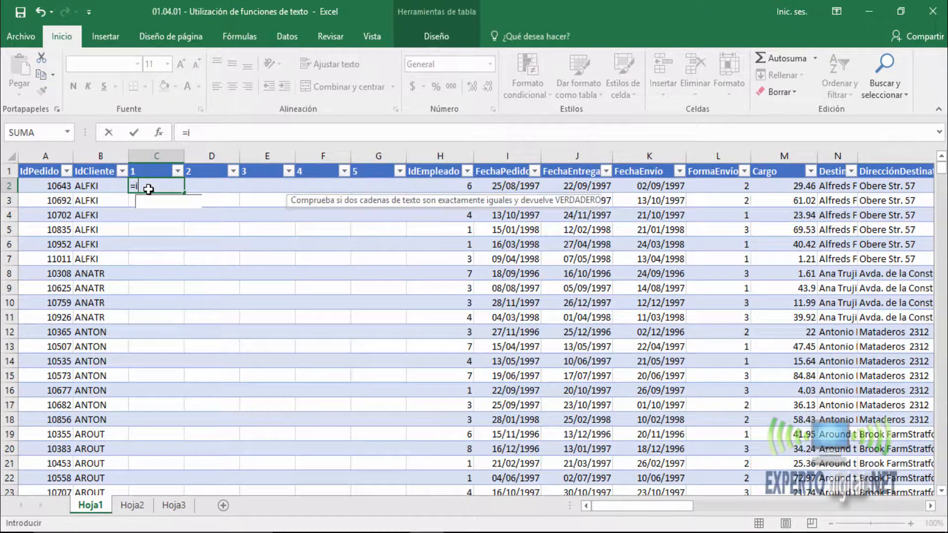
type("z")
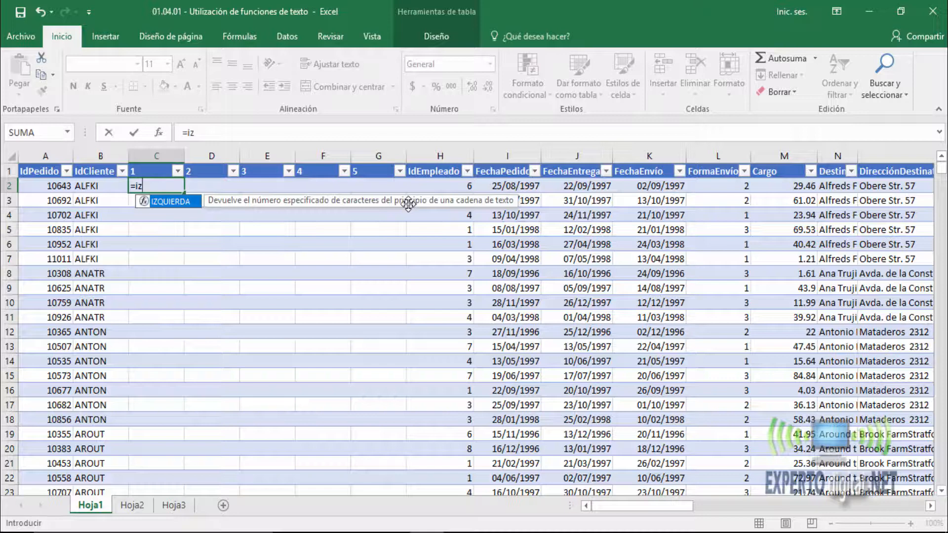
key("Tab")
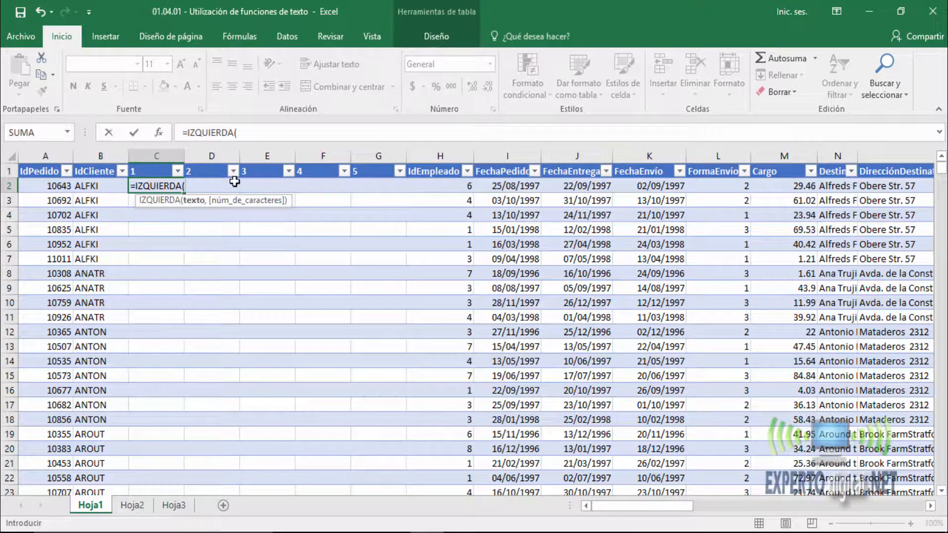
left_click(91, 186)
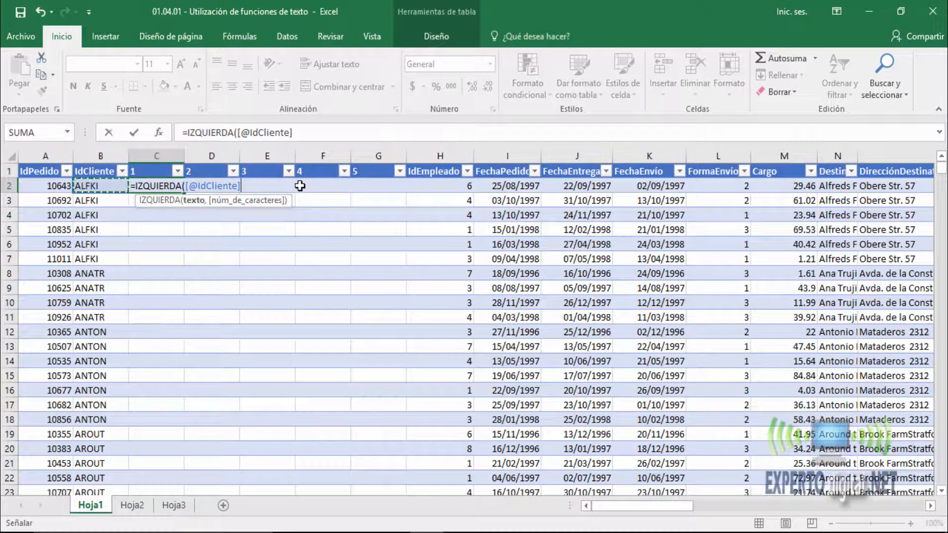
type(",1")
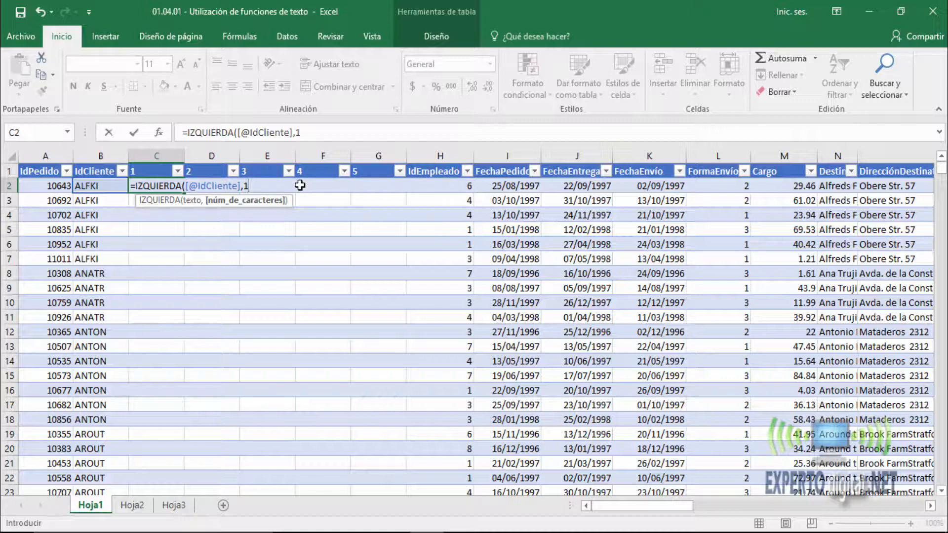
key("Return")
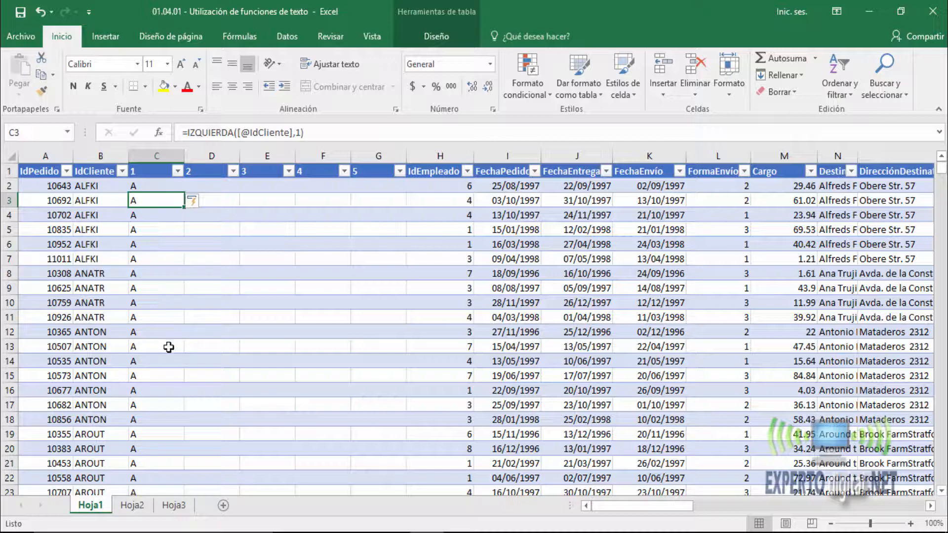
left_click(228, 185)
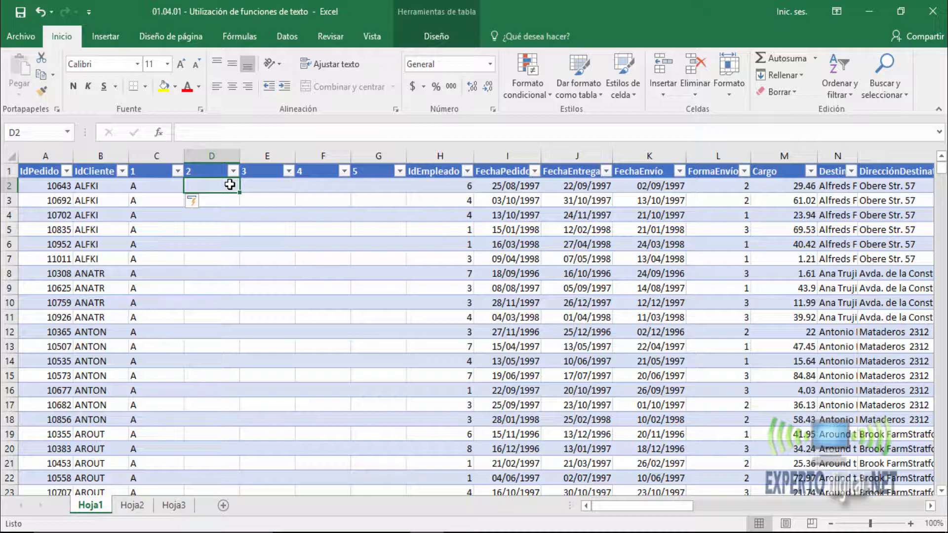
type("=ex")
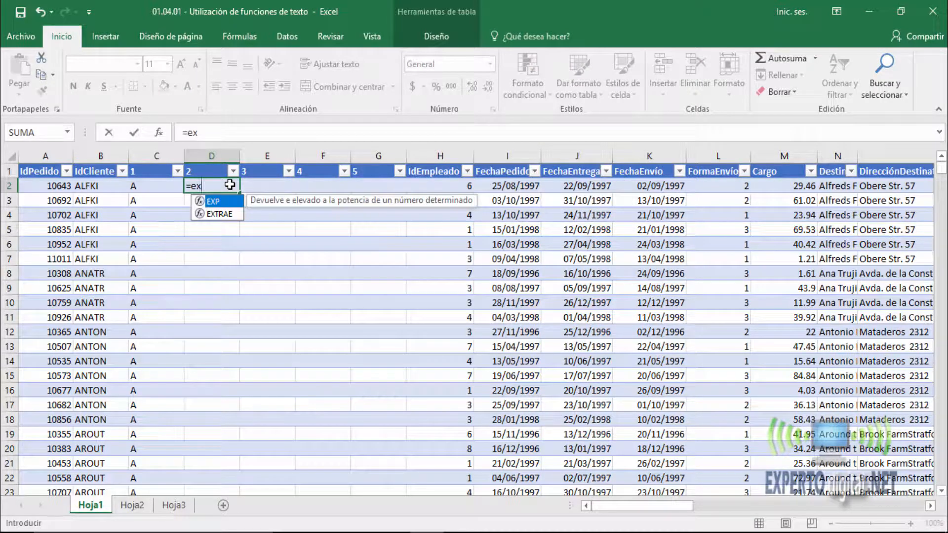
key("Down")
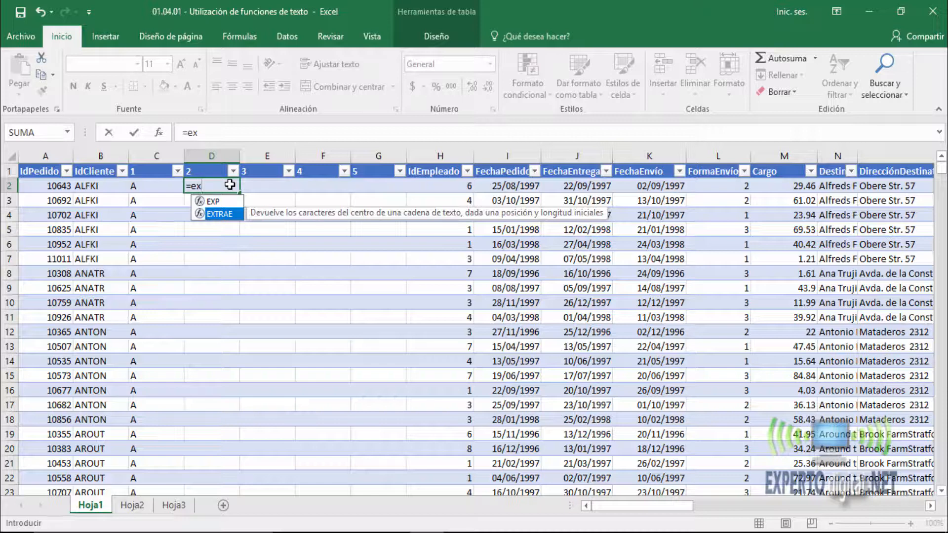
key("Tab")
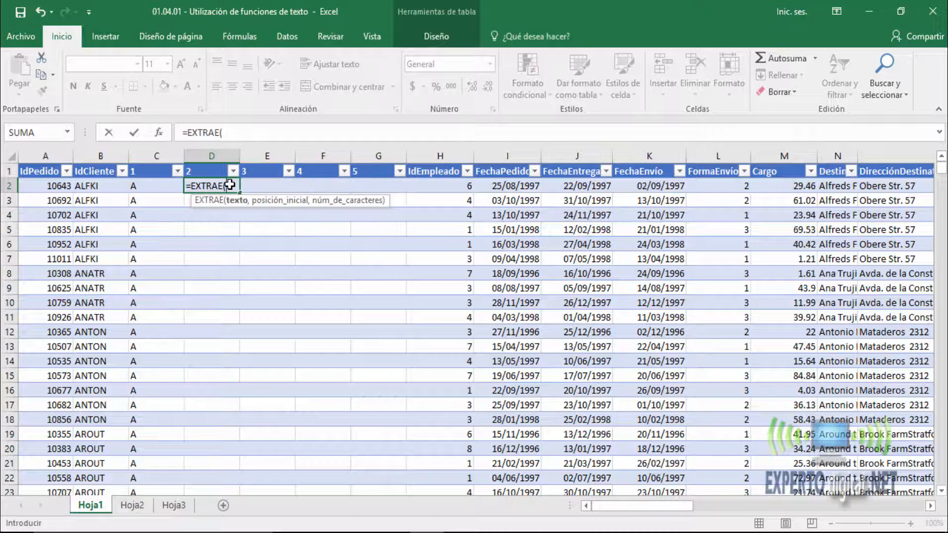
left_click(99, 185)
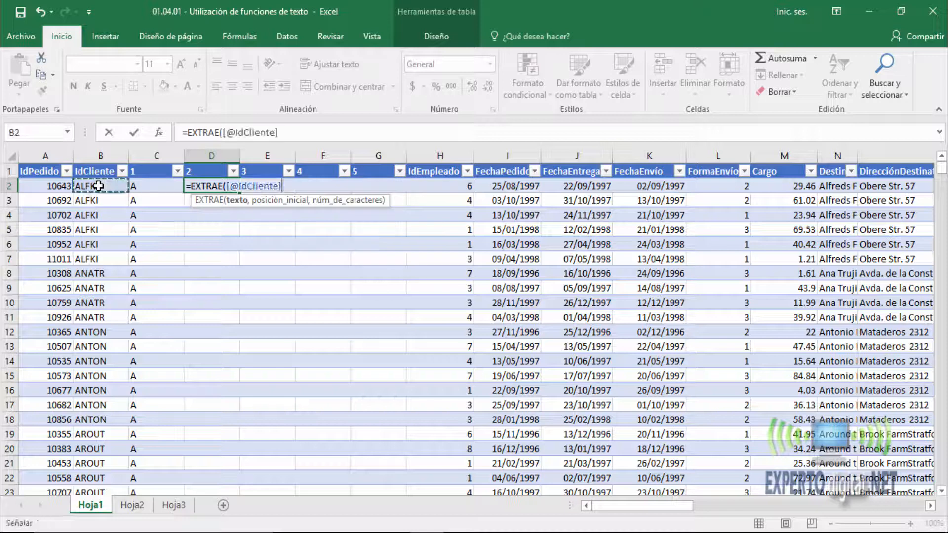
type(";")
key("BackSpace")
type(",")
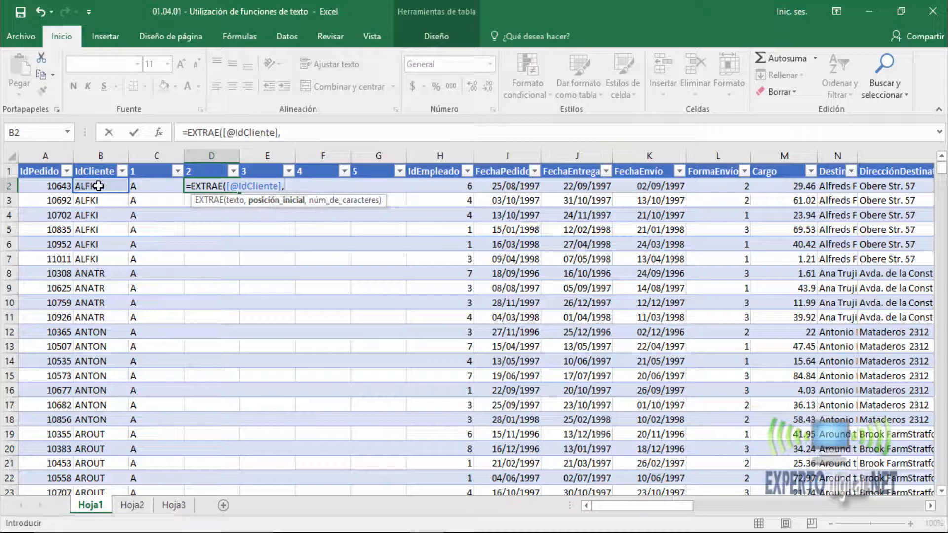
type("2,1")
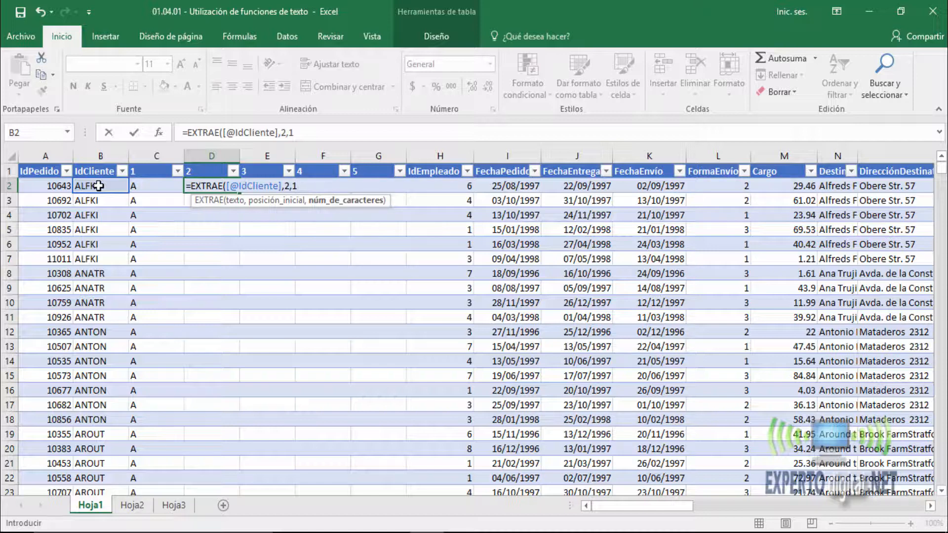
type(")")
key("Return")
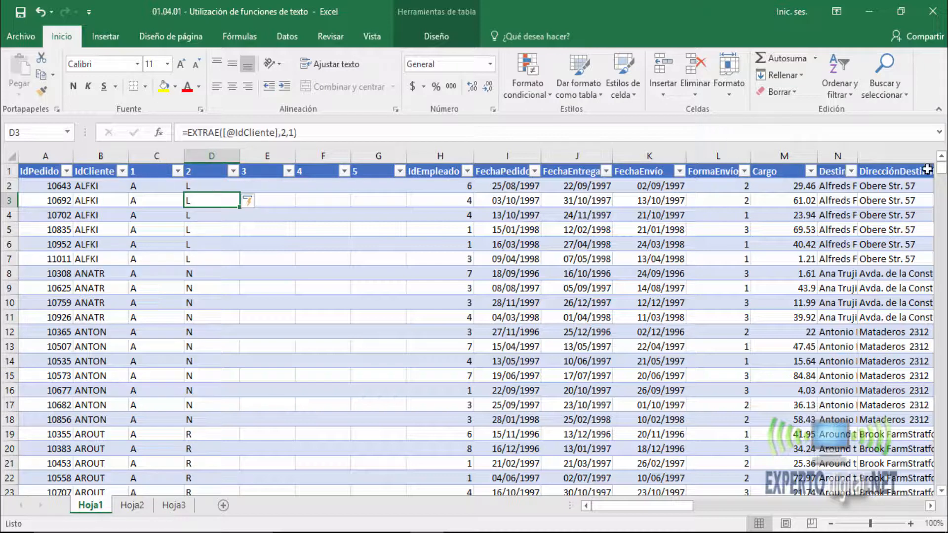
left_click_drag(943, 173, 943, 489)
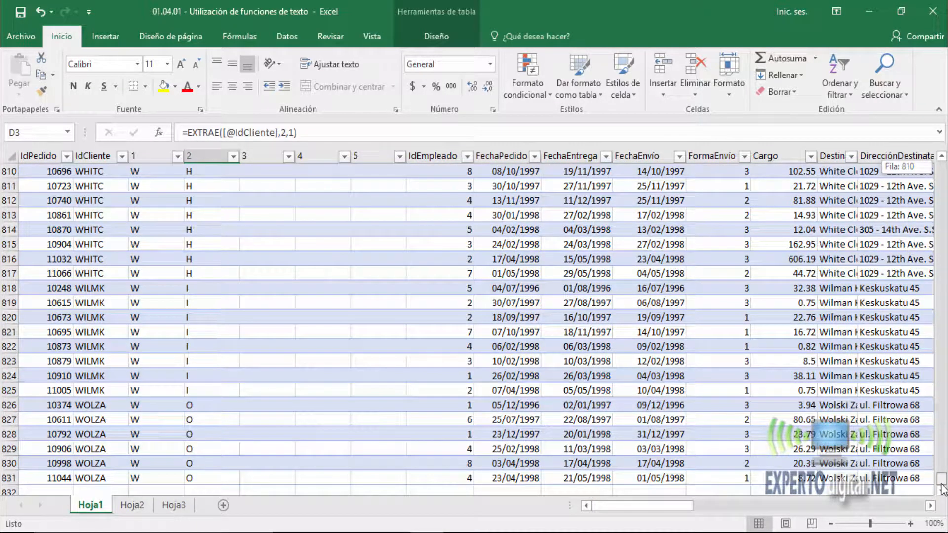
left_click_drag(943, 489, 943, 167)
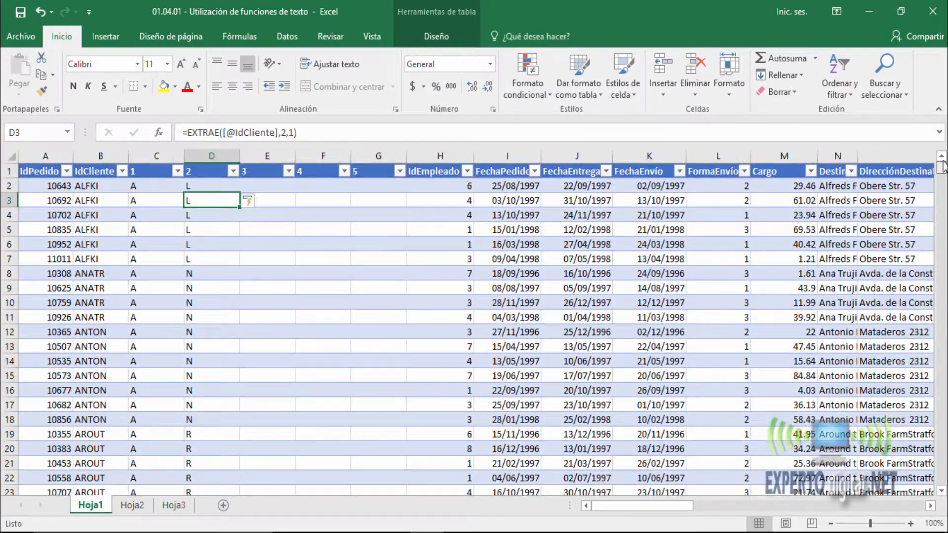
left_click(289, 189)
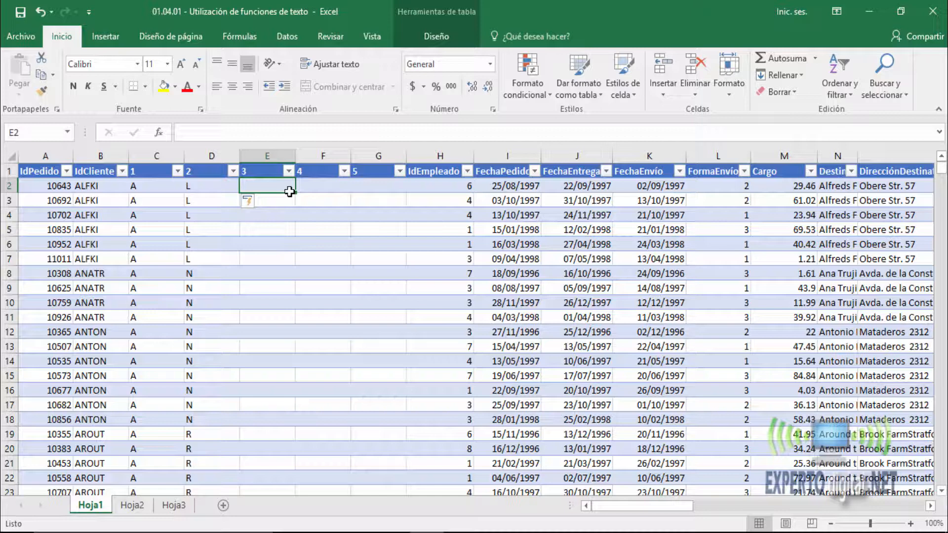
type("=ext")
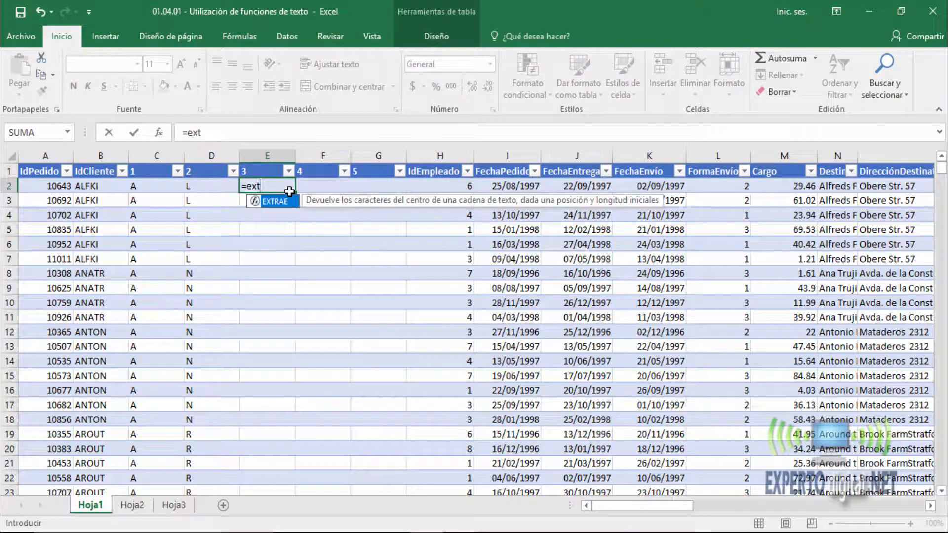
key("Tab")
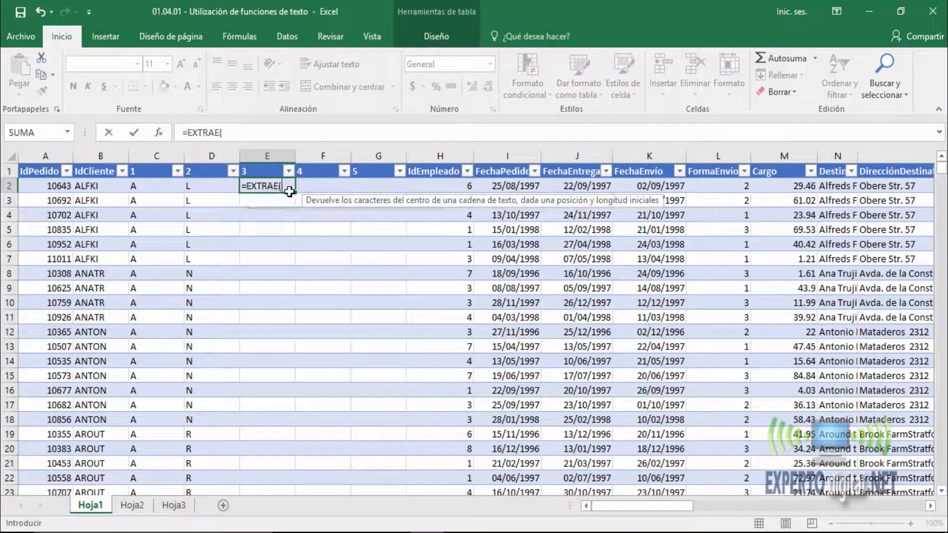
key("Left")
key("Left")
key("Left")
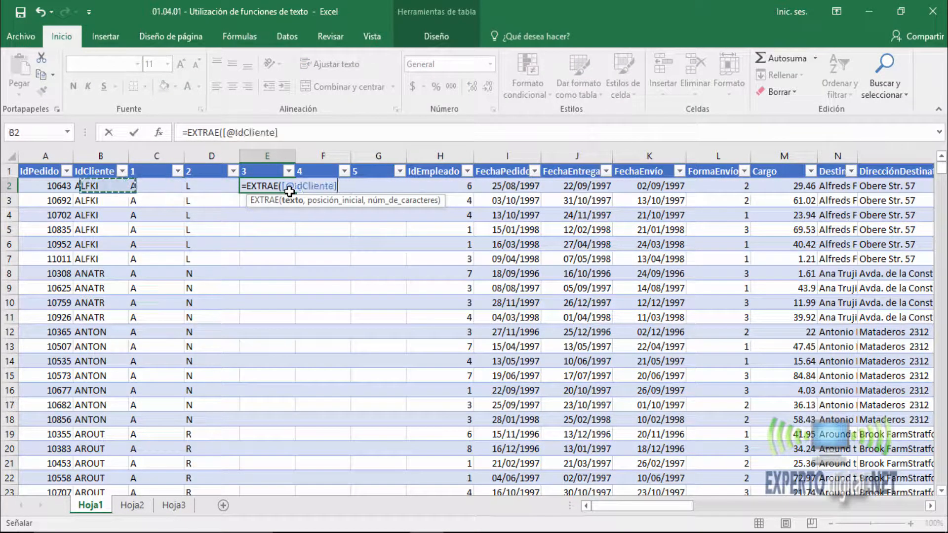
type(",")
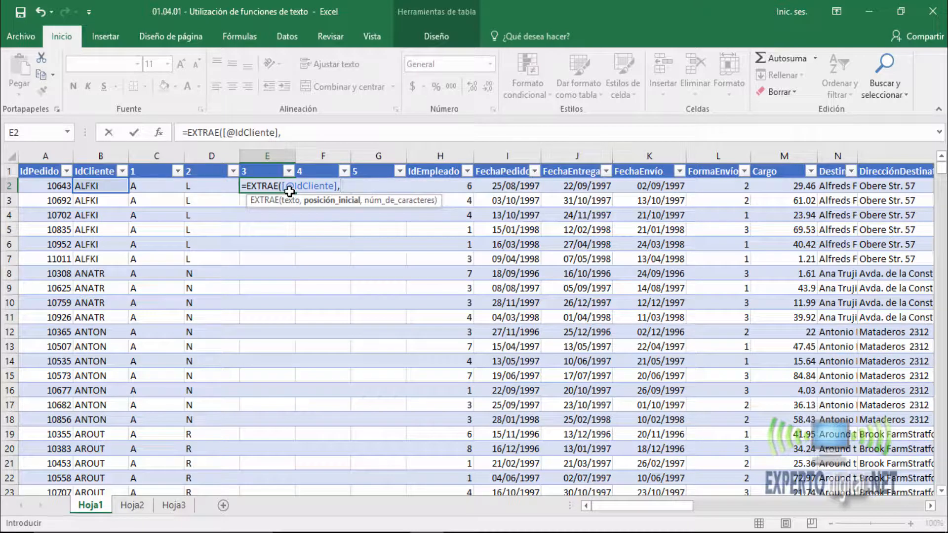
type("3,1")
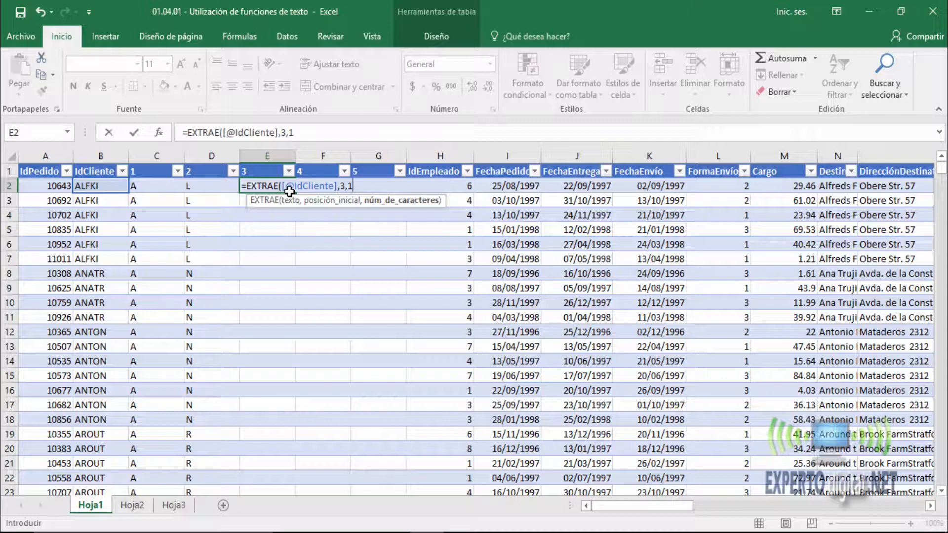
key("Return")
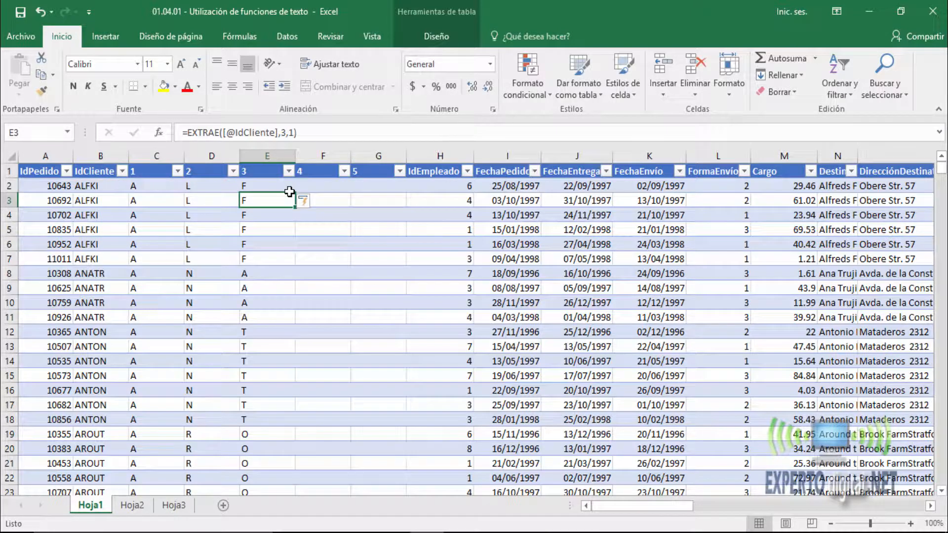
left_click(289, 192)
key("Right")
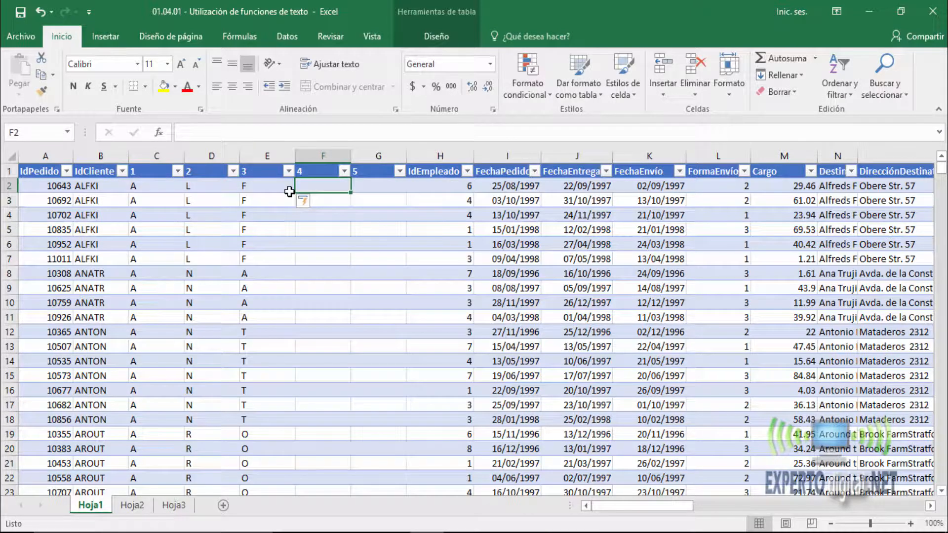
type("=")
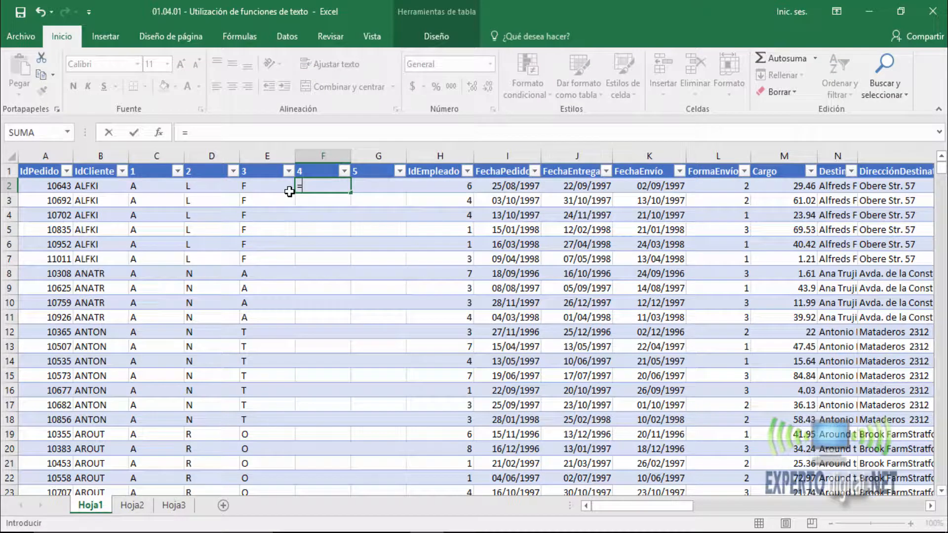
type("ext")
key("Tab")
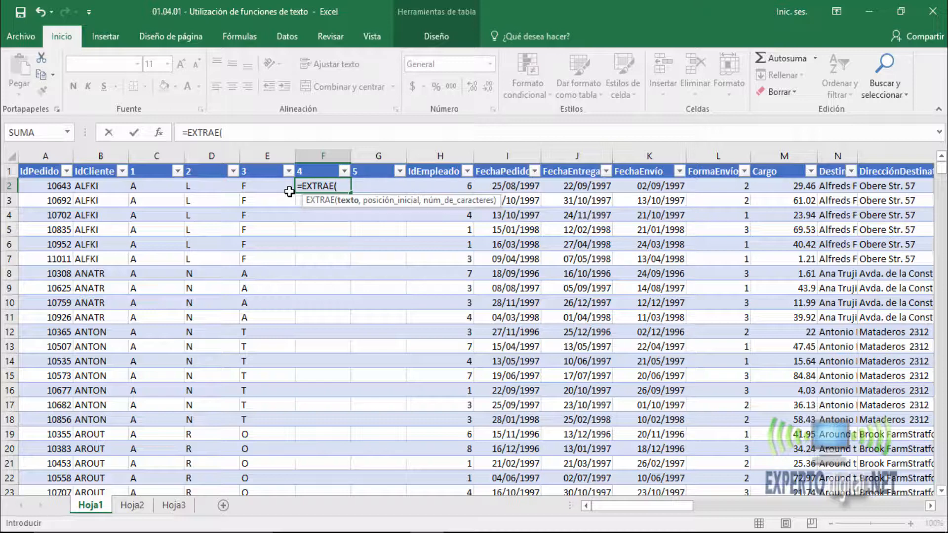
key("Left")
key("Left")
key("Left")
key("Left")
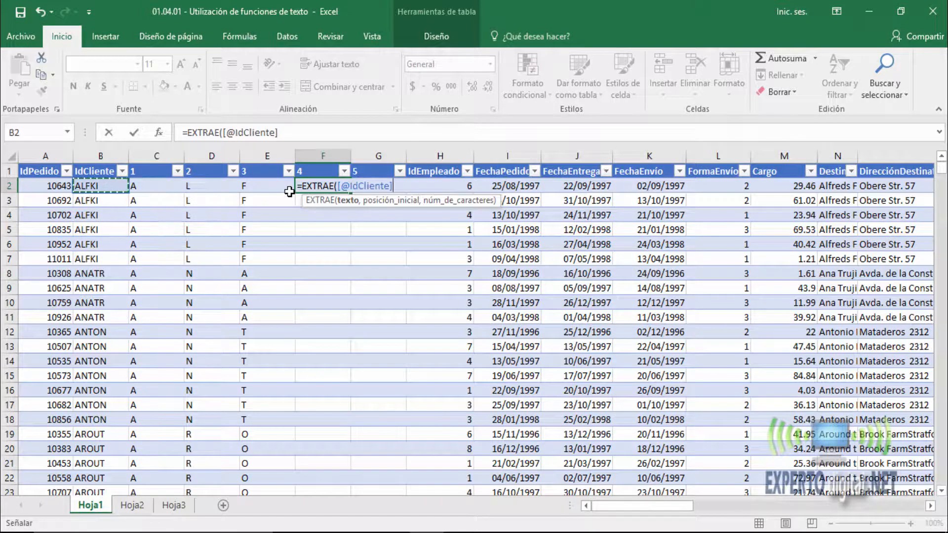
type(",")
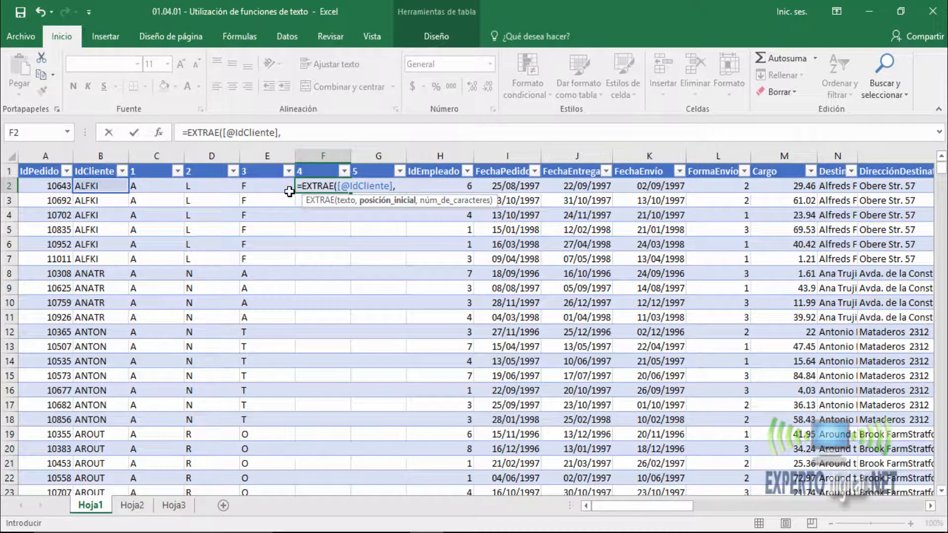
type("4")
type(",1")
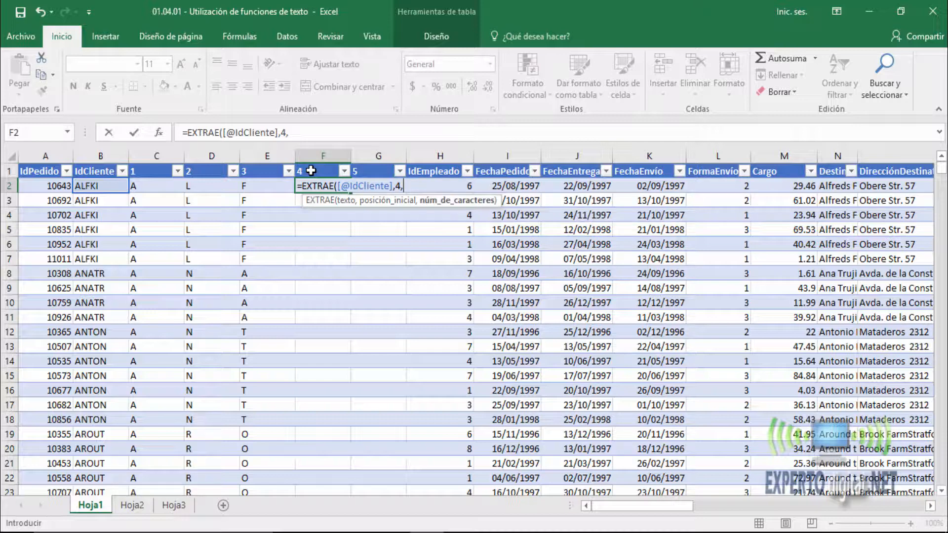
key("Return")
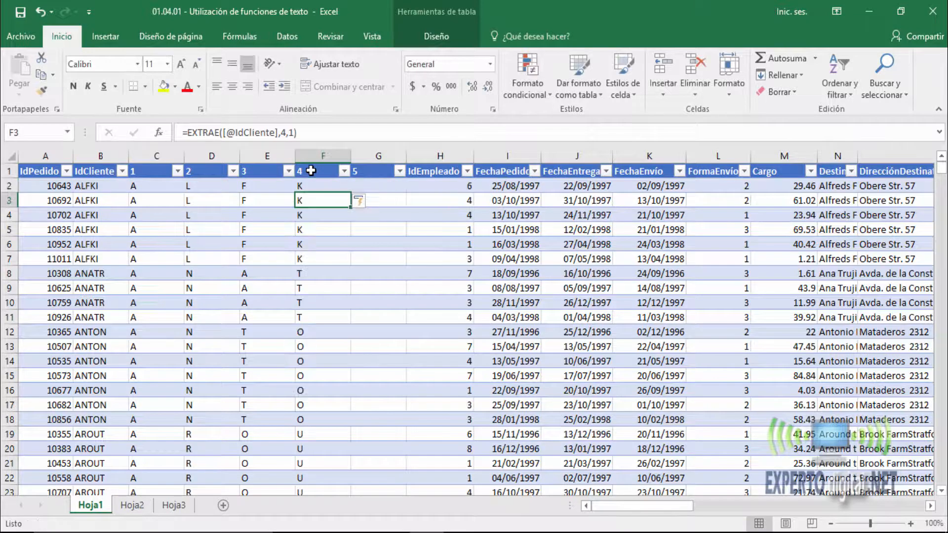
left_click(379, 189)
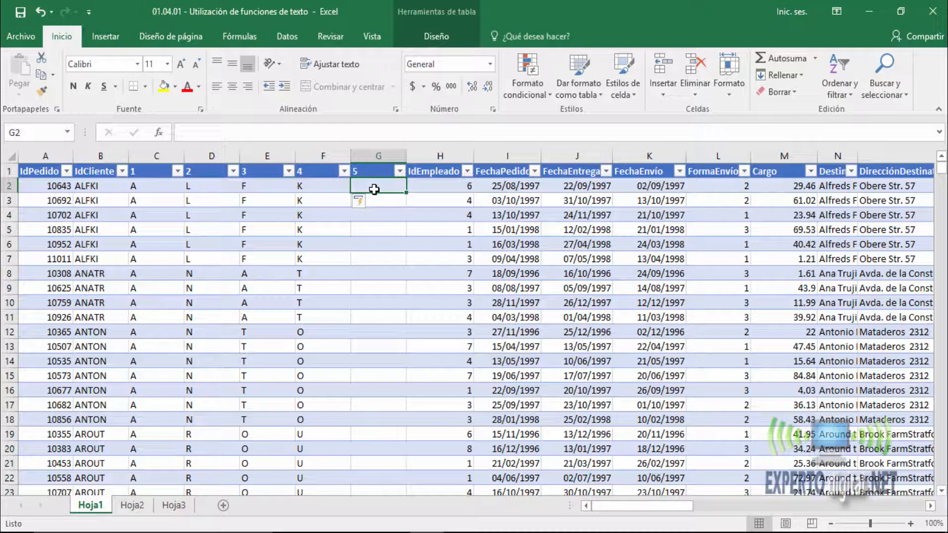
type("=der")
key("Tab")
key("Left")
key("Left")
key("Left")
key("Left")
key("Left")
type(",")
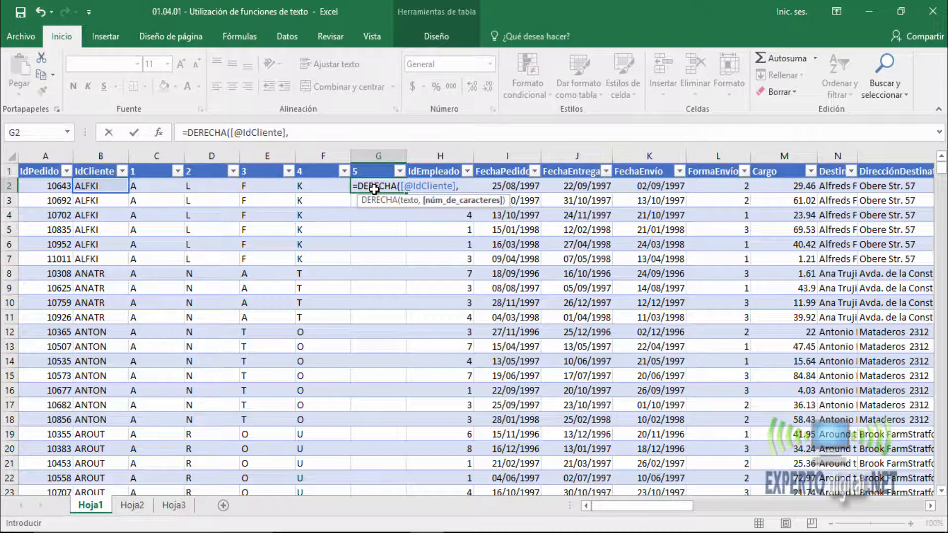
type("1")
key("Return")
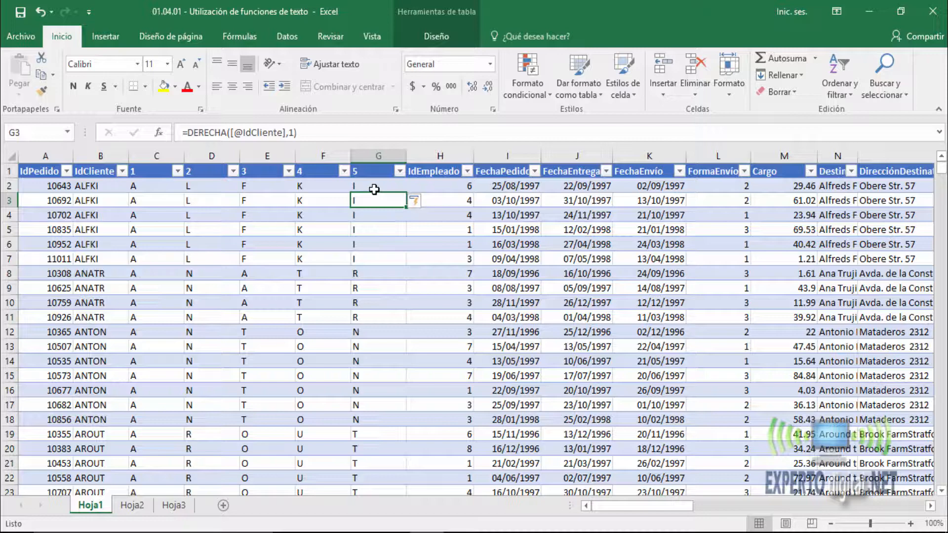
Step: Insert five blank table columns at column H, between column 5 and IdEmpleado
left_click(447, 156)
right_click(448, 152)
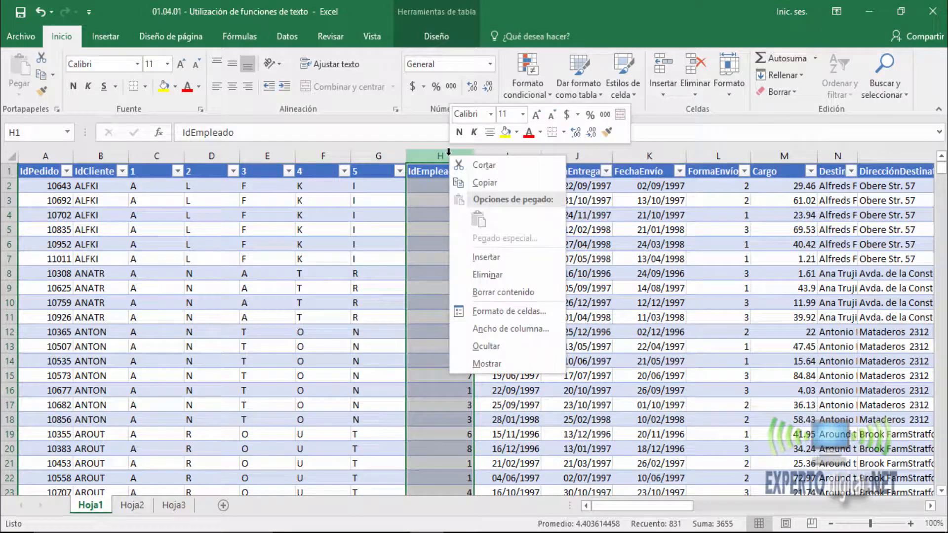
left_click(496, 259)
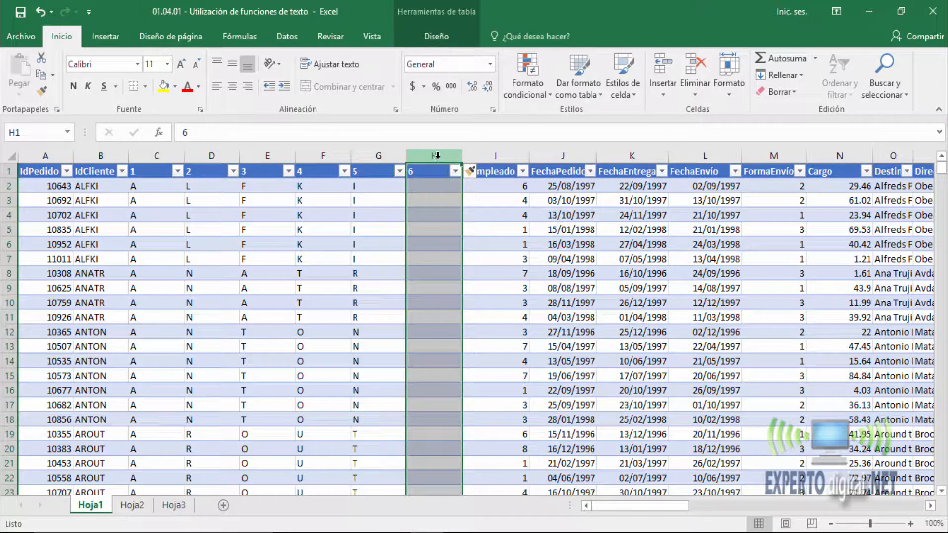
right_click(438, 159)
left_click(482, 260)
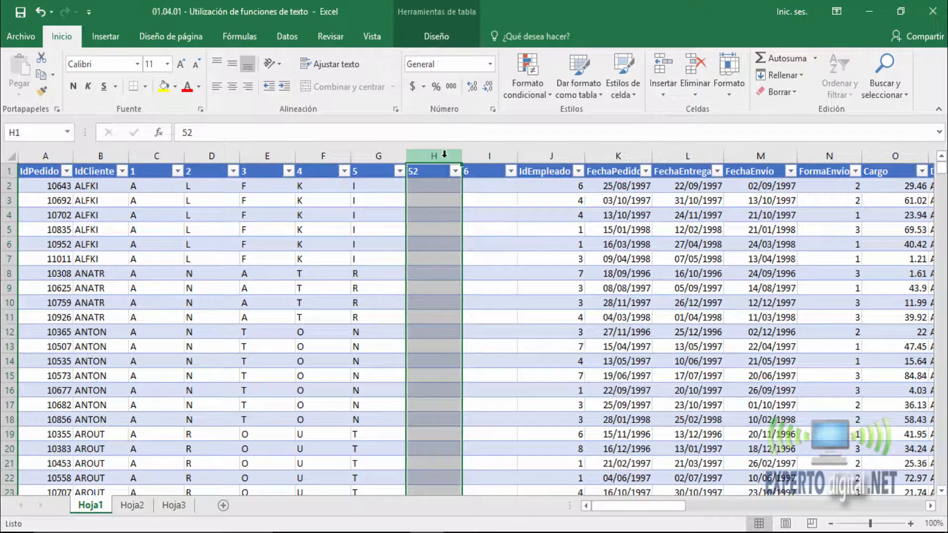
right_click(447, 158)
left_click(480, 257)
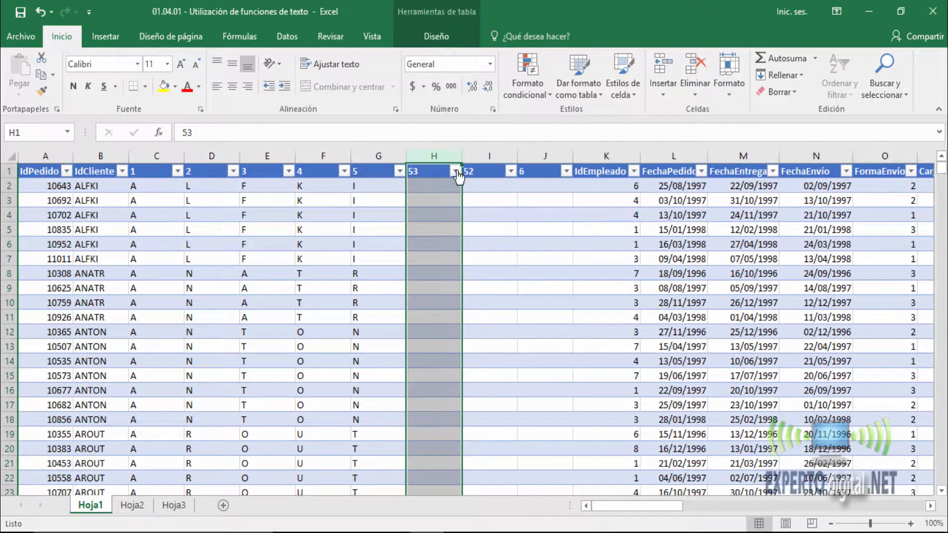
right_click(423, 155)
left_click(458, 262)
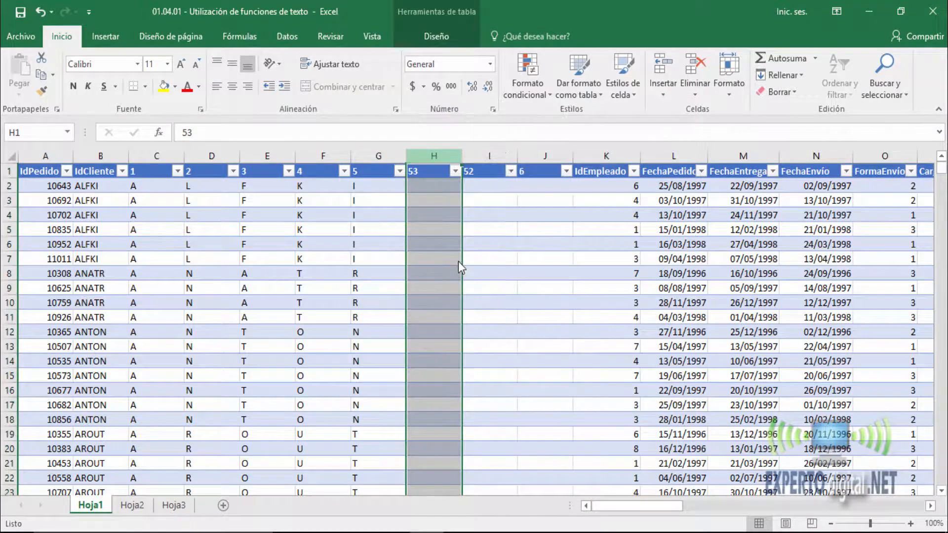
right_click(438, 154)
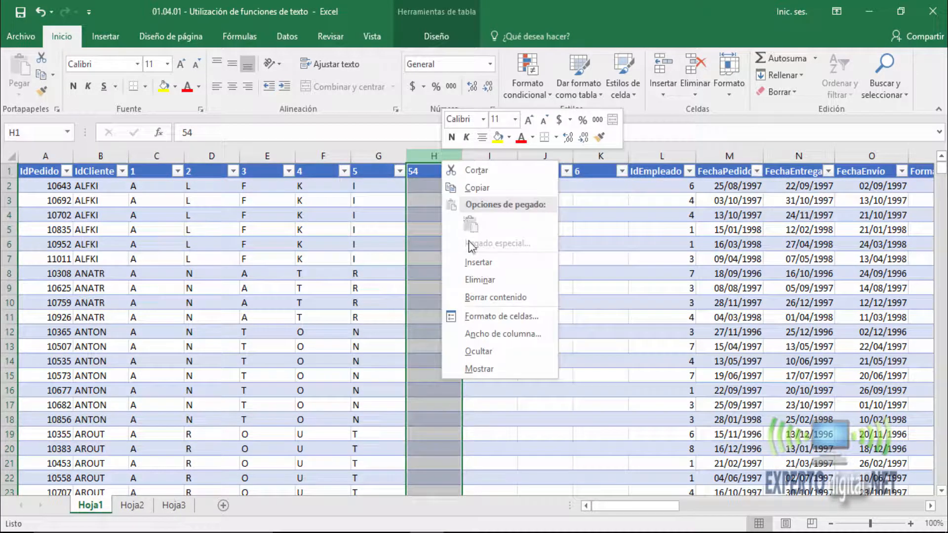
left_click(469, 259)
Step: Name the five new column headers in H1 through L1 cod_1, cod_2, cod_3, cod_4 and cod_5
left_click(435, 171)
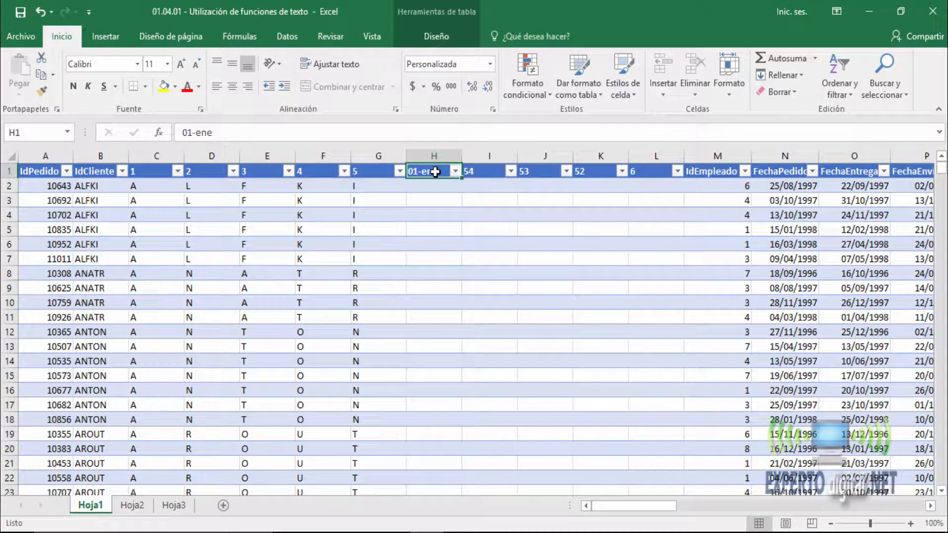
type("cod")
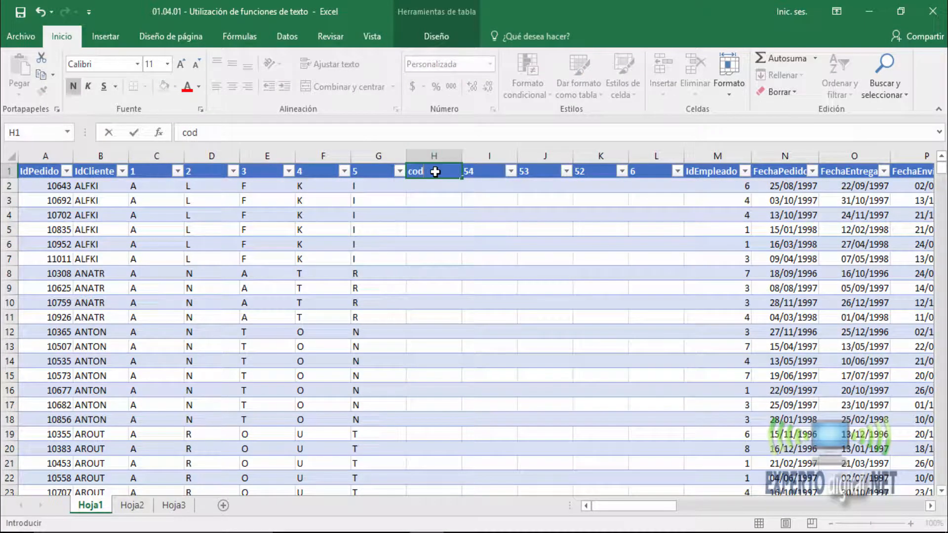
type("_1")
key("Tab")
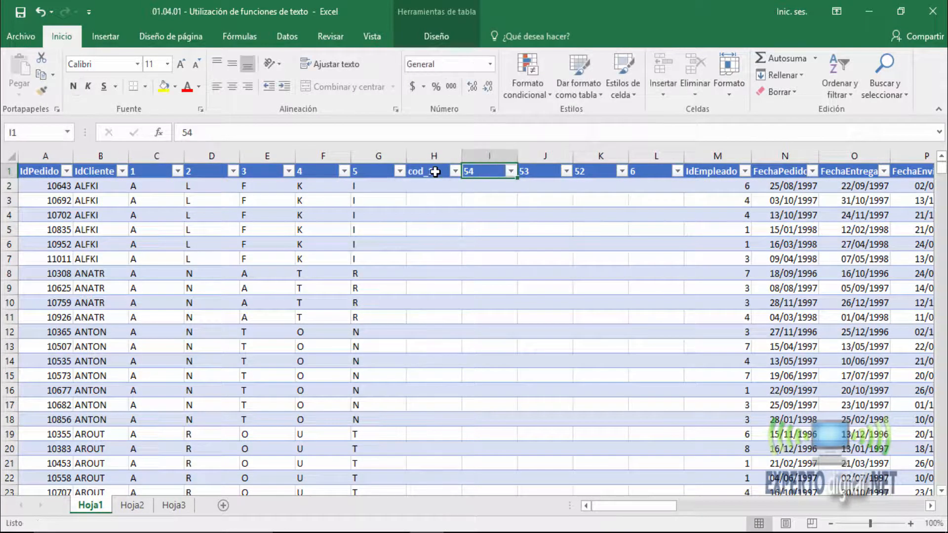
type("cod_2")
key("Tab")
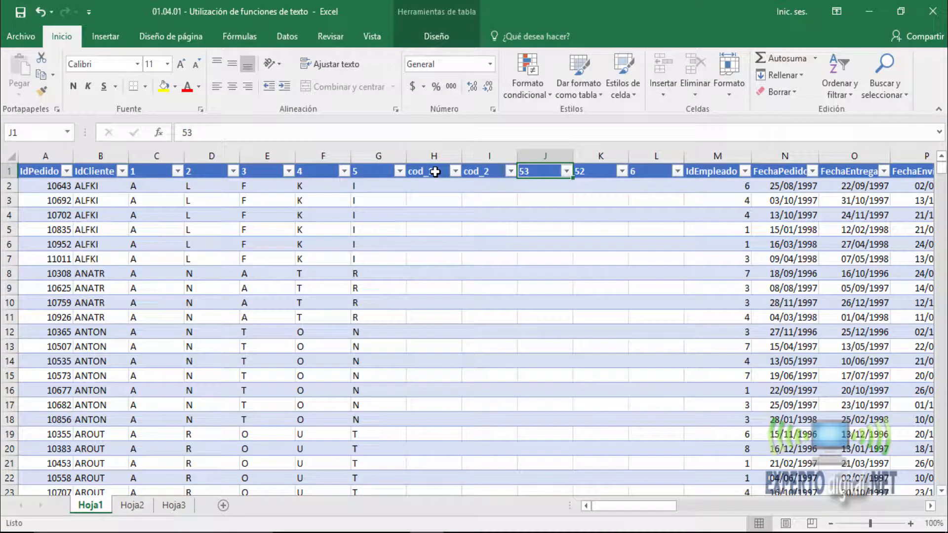
type("cod_3")
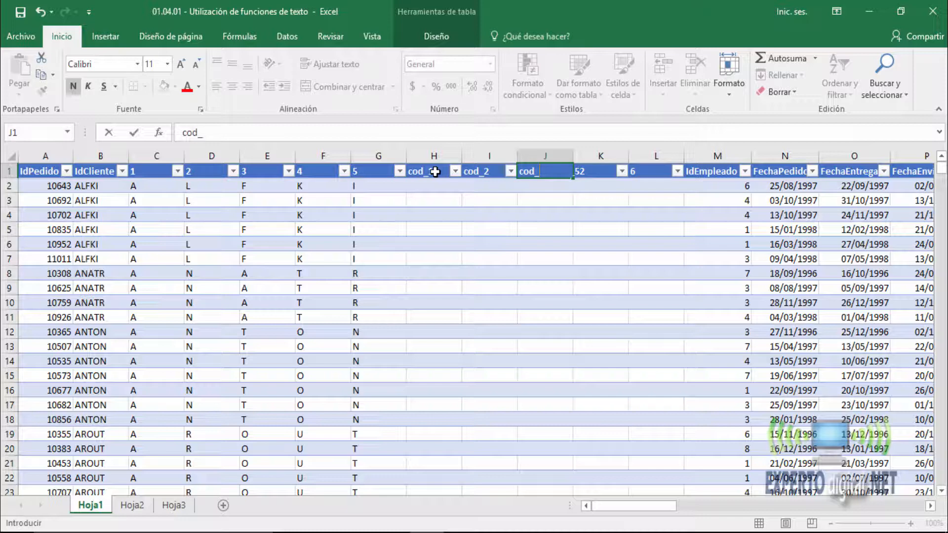
key("Tab")
type("co")
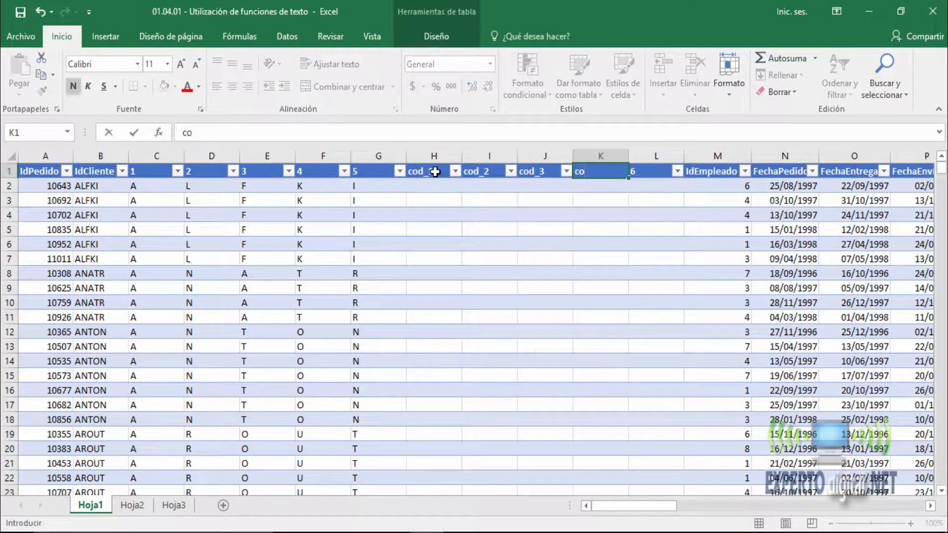
type("d_4")
key("Tab")
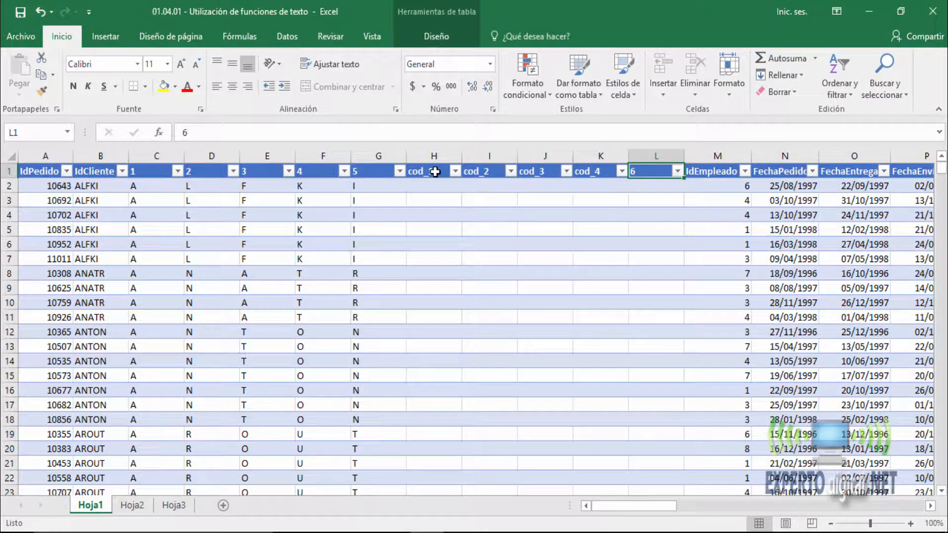
type("=")
key("BackSpace")
type("co")
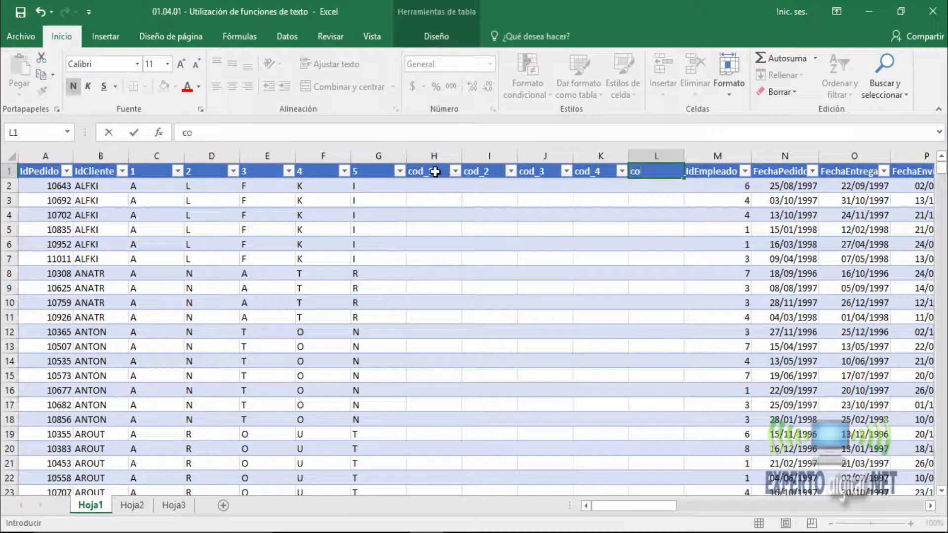
type("d_5")
key("Return")
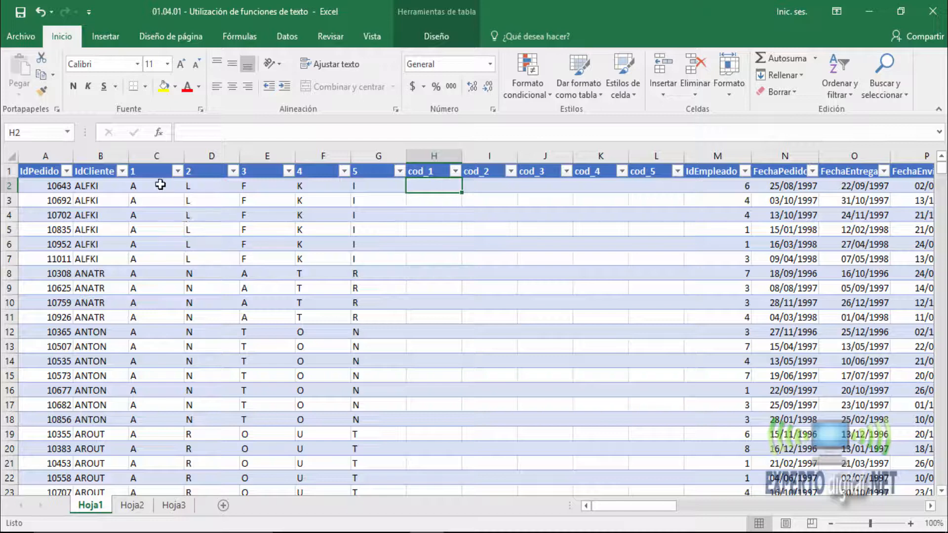
Step: Fill the cod_1 column with the character code of column 1 using =CODIGO([@1]) in H2
left_click(160, 184)
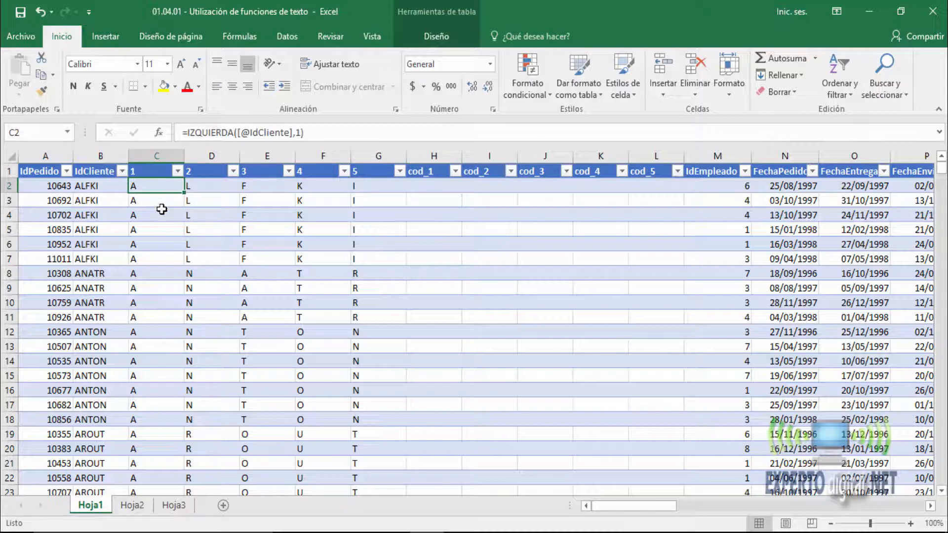
left_click(441, 185)
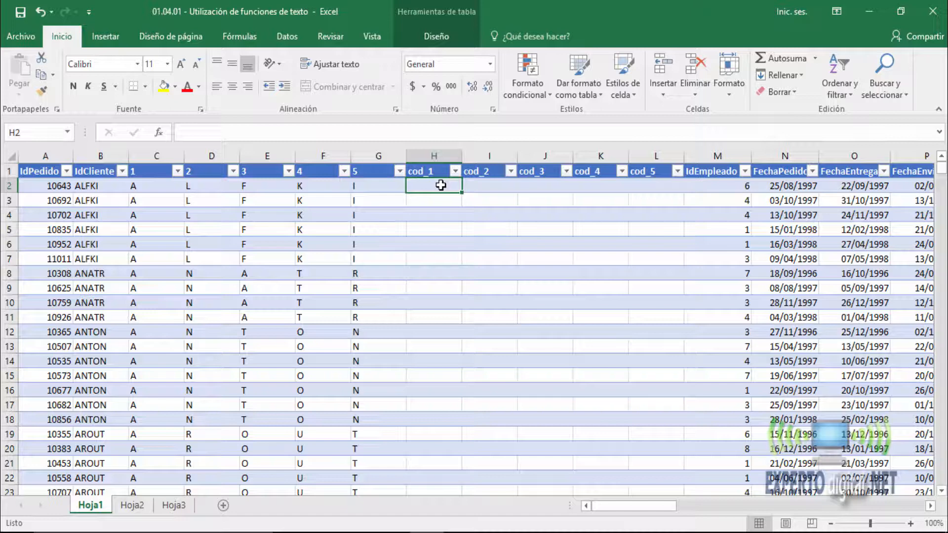
type("=cod")
key("Tab")
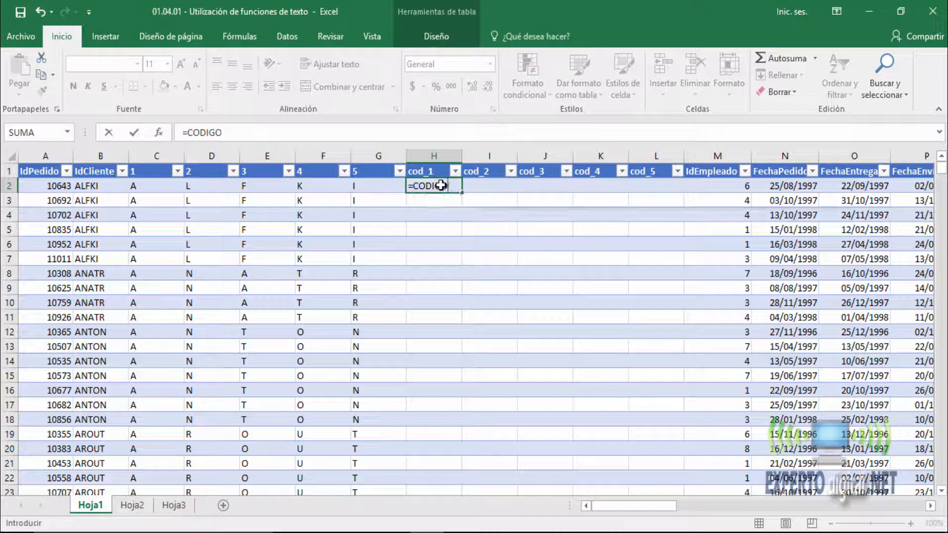
key("BackSpace")
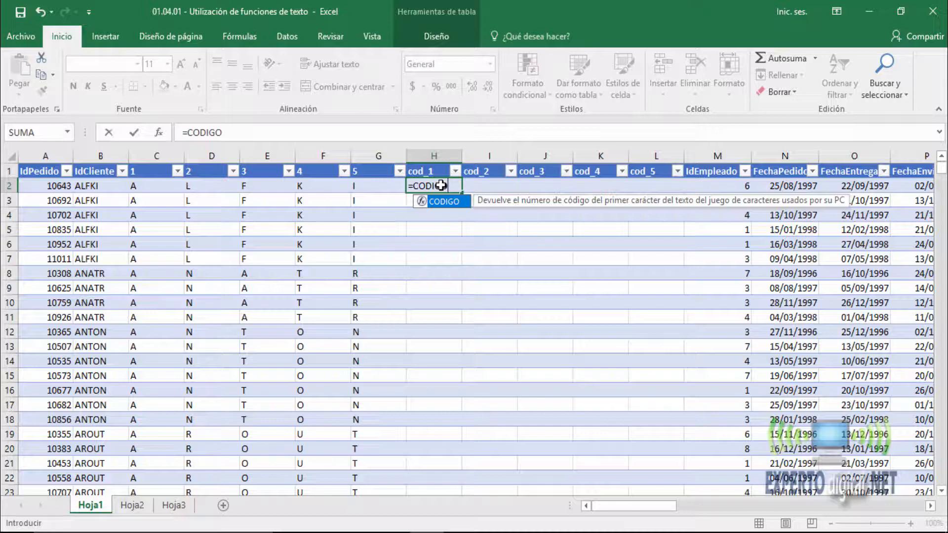
type("(")
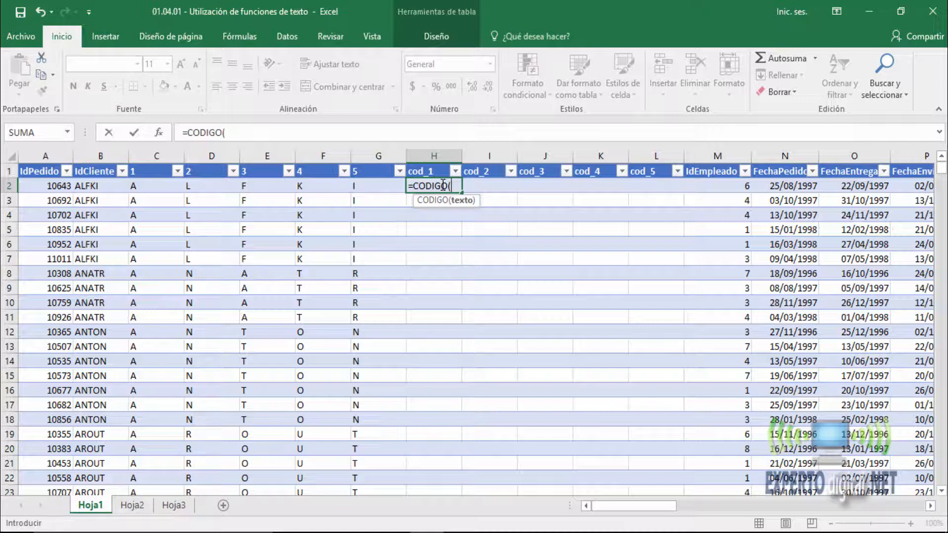
key("Left")
key("Left")
key("Left")
key("Left")
key("Left")
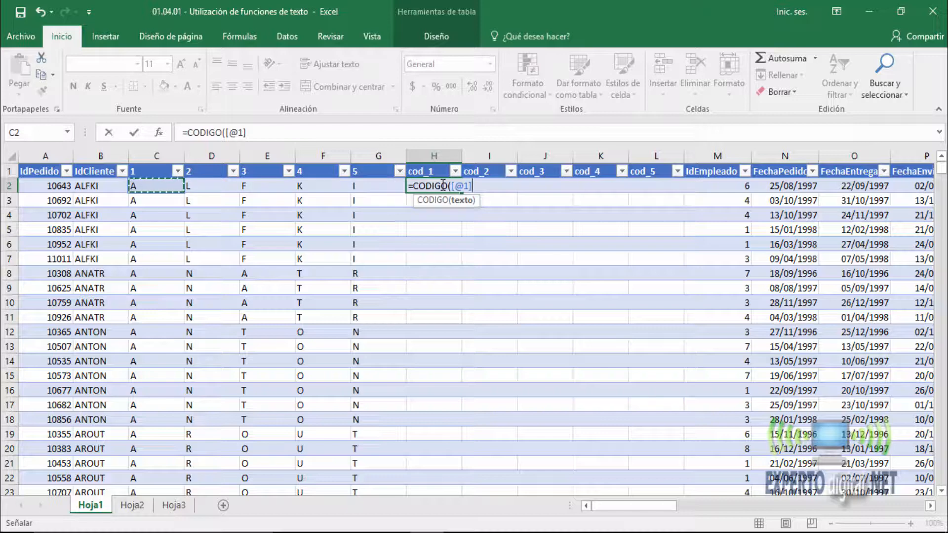
type(")")
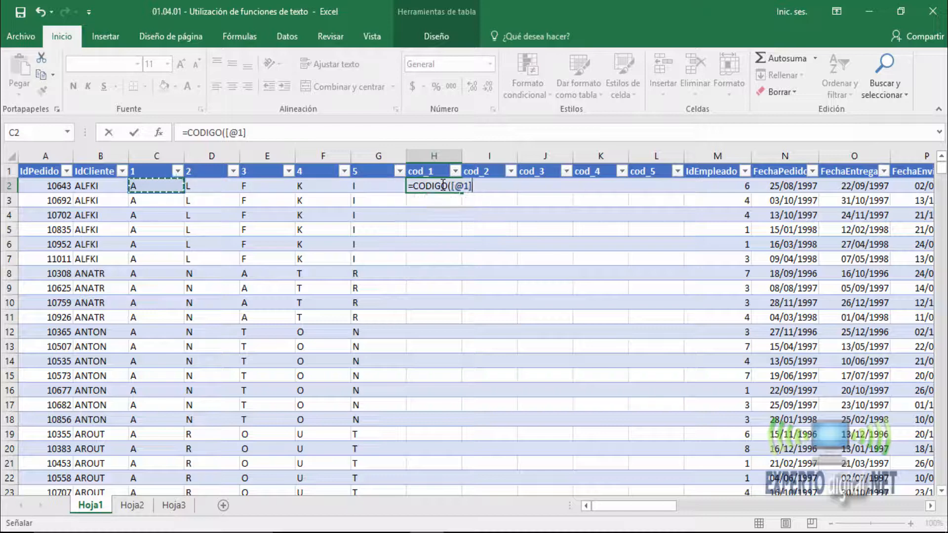
key("Return")
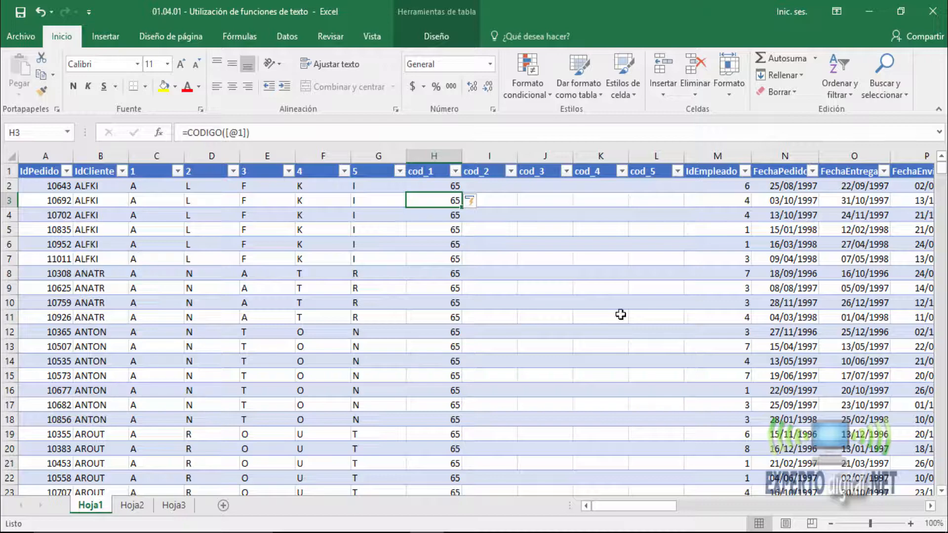
Step: Compare the cod_1 codes with the letters in column 1 down to the table's last row
left_click_drag(941, 171, 941, 185)
left_click(168, 286)
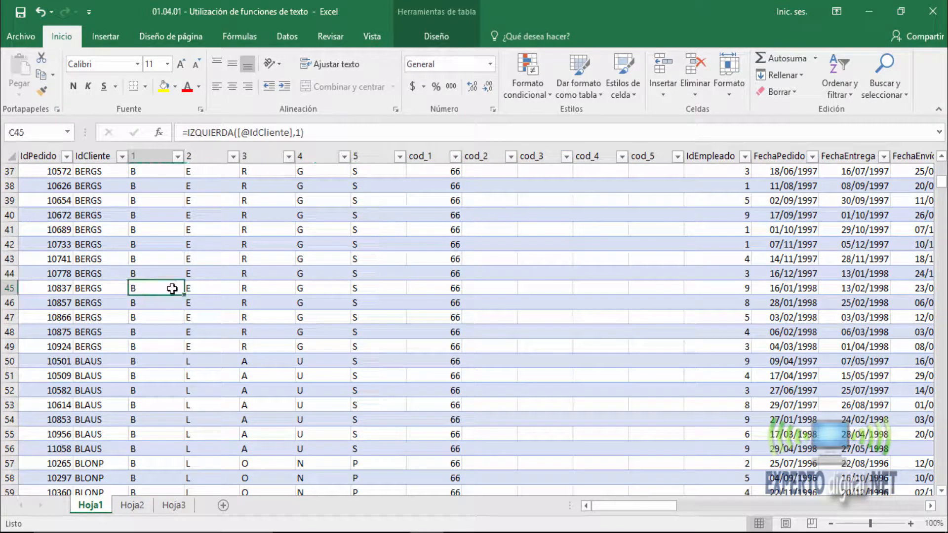
left_click(446, 271)
left_click_drag(942, 184, 939, 492)
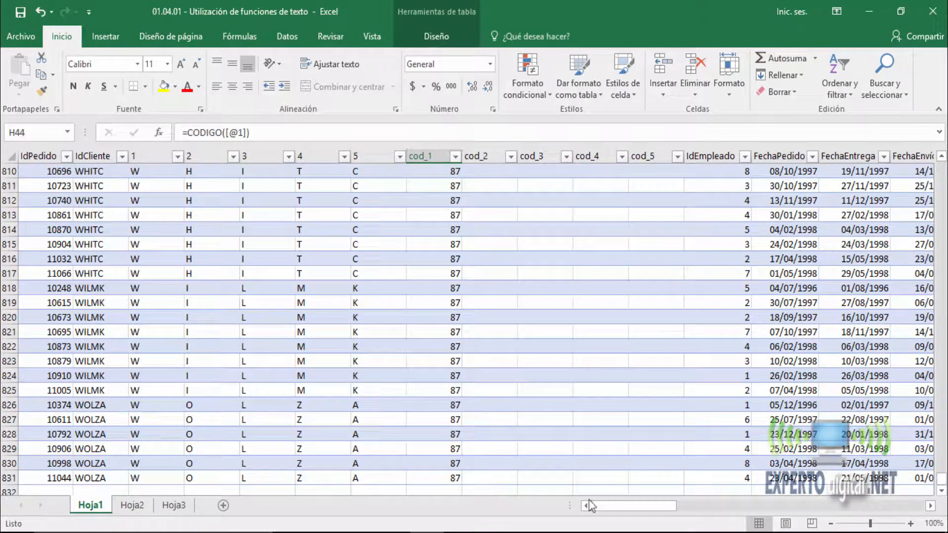
left_click(456, 479)
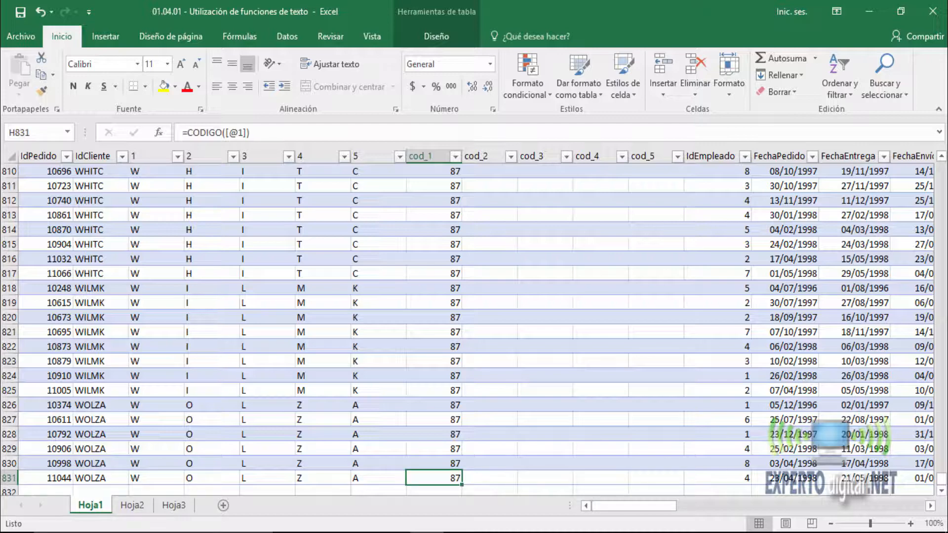
left_click_drag(942, 480, 942, 167)
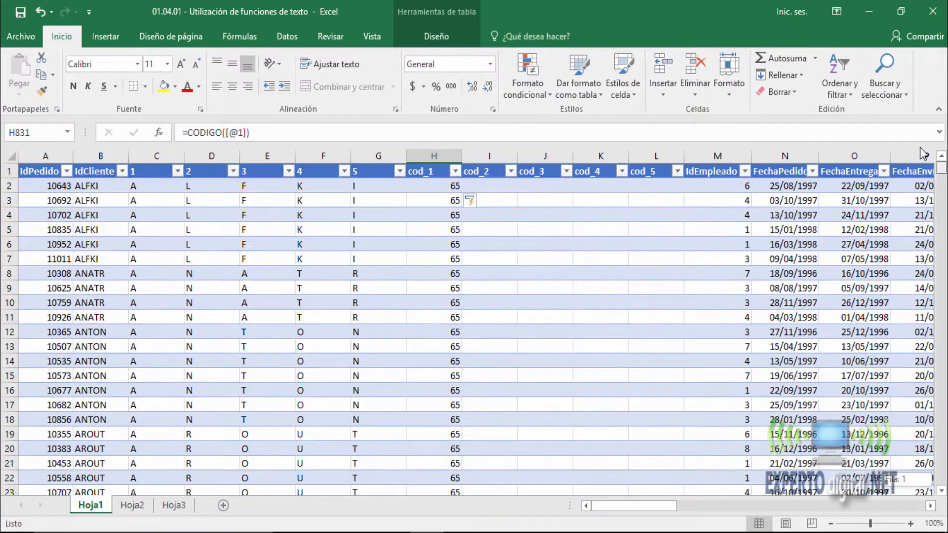
Step: Fill the cod_2 column with the character code of column 2 using =CODIGO([@2]) in I2
left_click(504, 191)
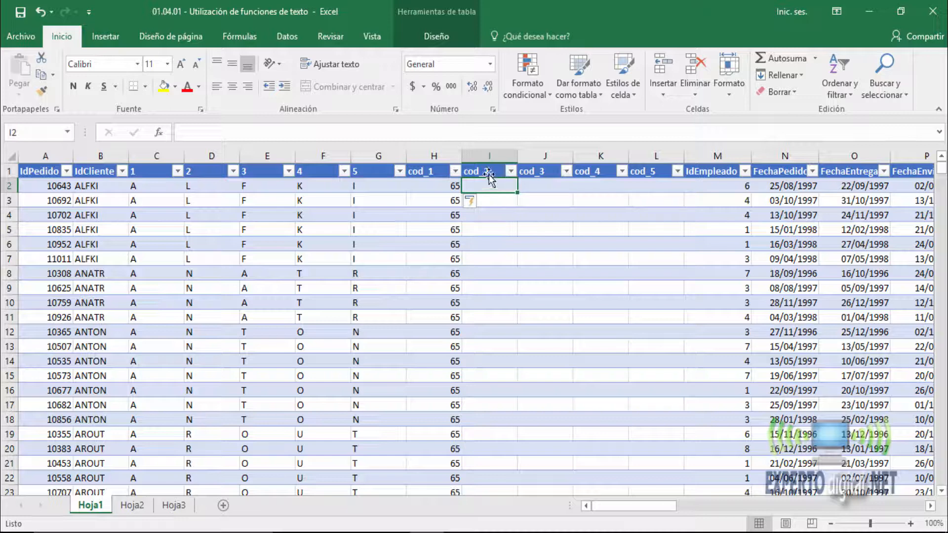
type("=co")
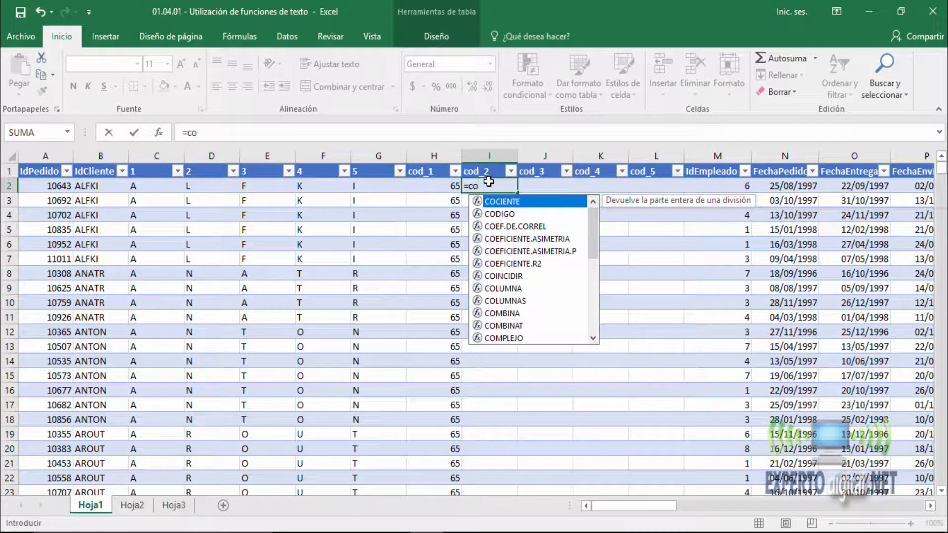
key("Down")
key("Tab")
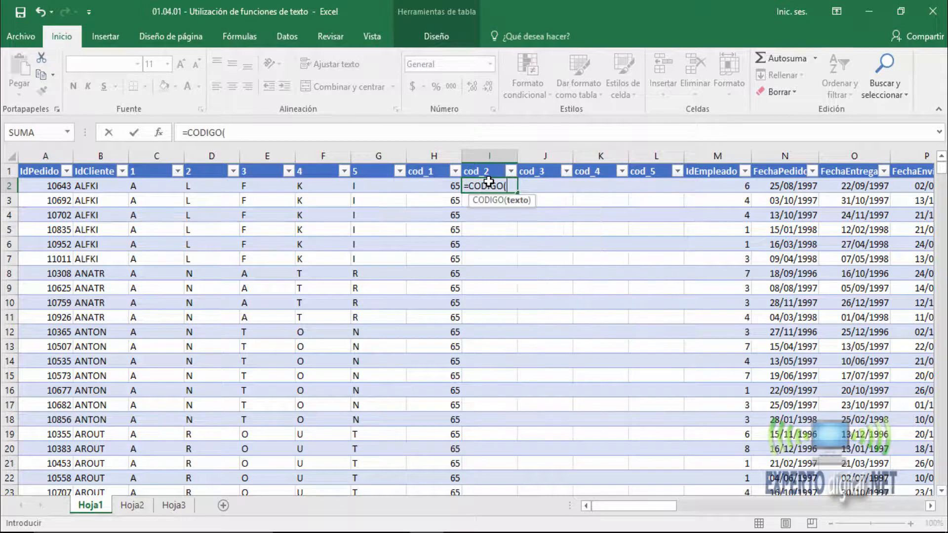
key("Left")
key("Left")
key("Left")
key("Left")
key("Left")
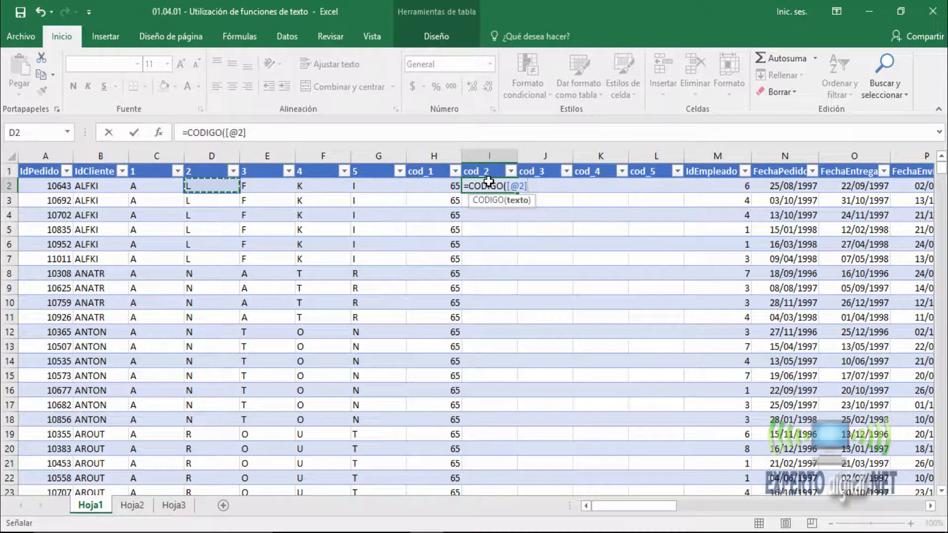
key("Return")
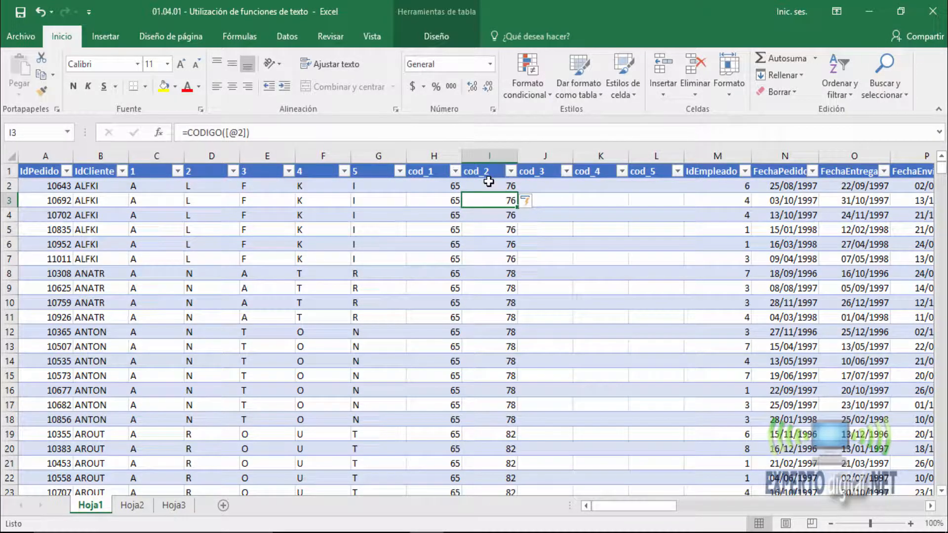
Step: Fill the cod_3 column with the character code of column 3 using =CODIGO([@3]) in J2
key("Up")
key("Right")
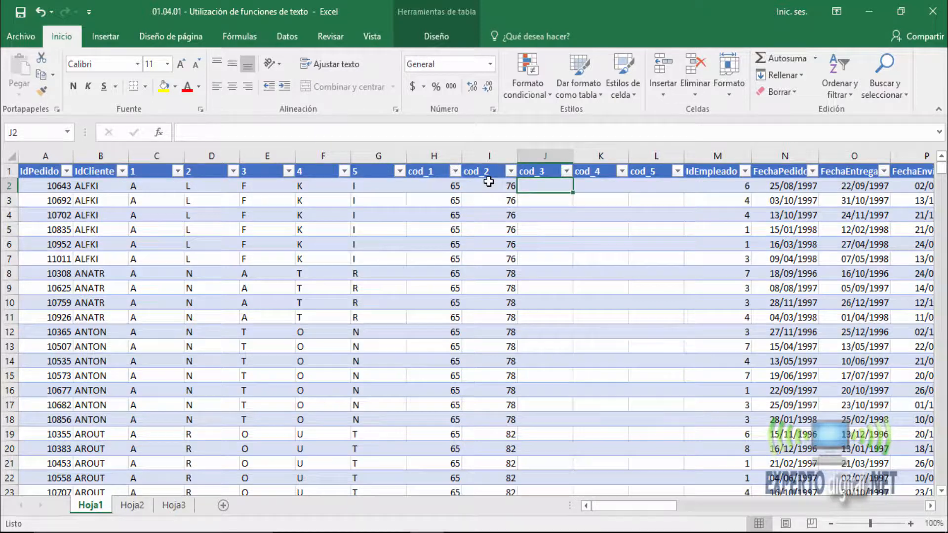
type("=cod")
key("Tab")
key("Left")
key("Left")
key("Left")
key("Left")
key("Left")
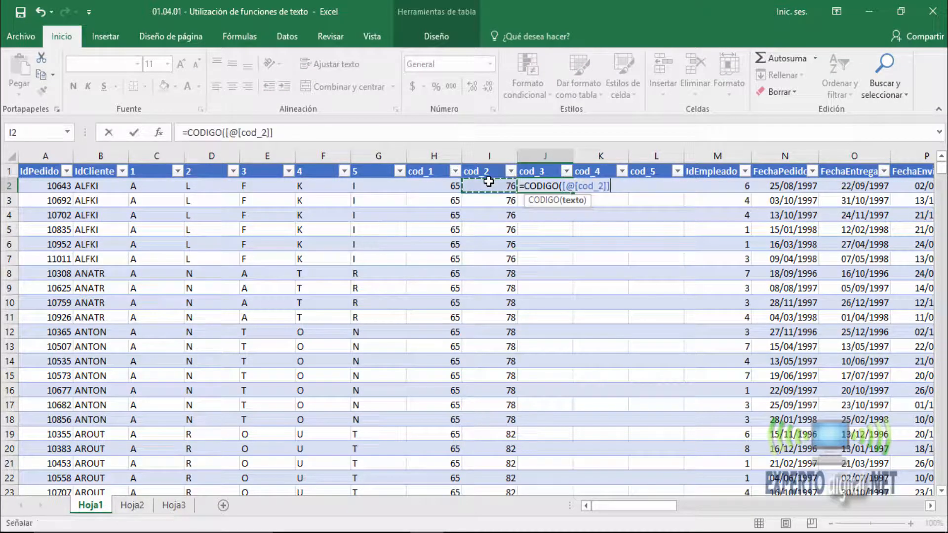
key("Tab")
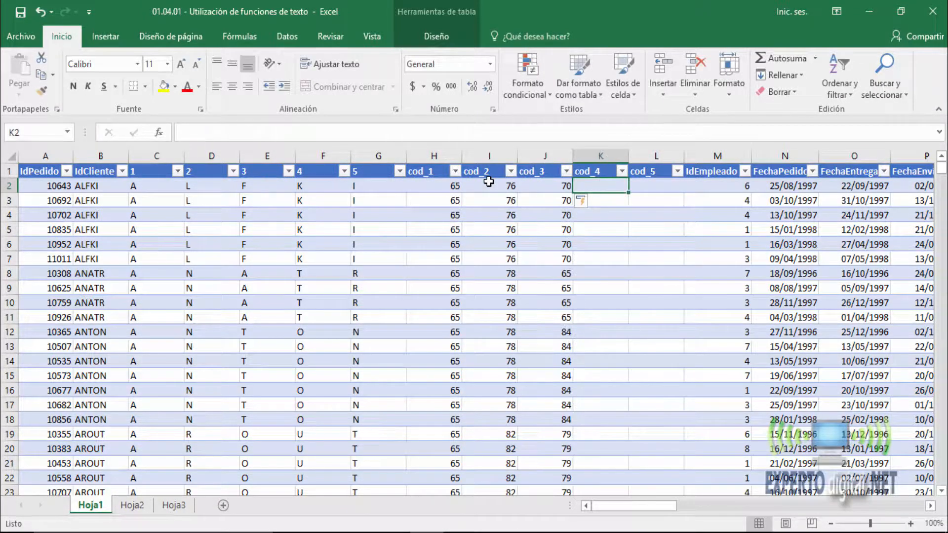
Step: Fill the cod_4 column with the character code of column 4 using =CODIGO([@4]) in K2
type("=cod")
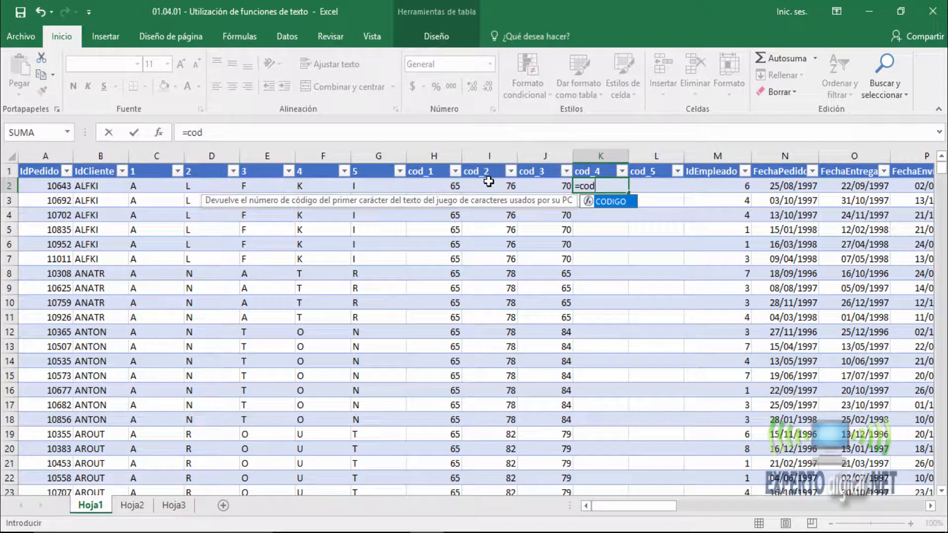
key("Tab")
key("Left")
key("Left")
key("Left")
key("Left")
key("Left")
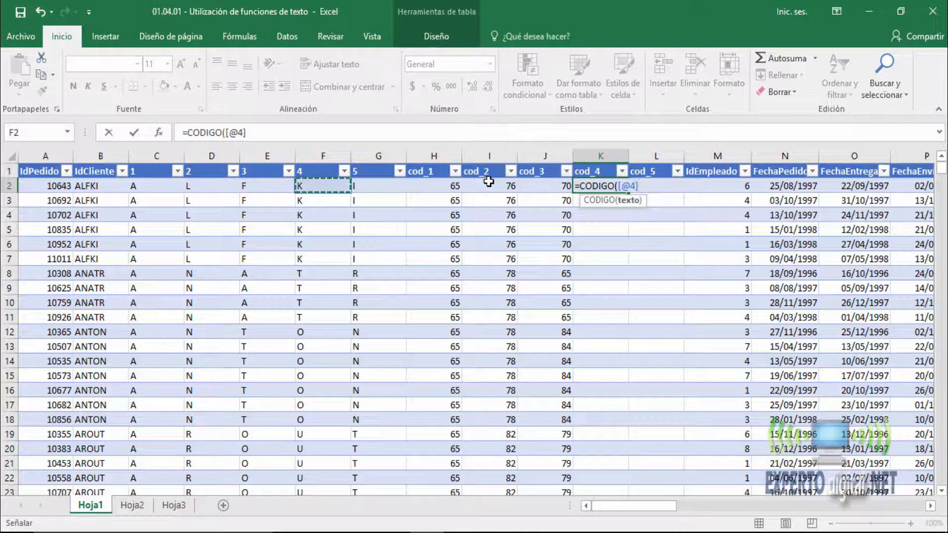
key("Return")
Step: Fill the cod_5 column with the character code of column 5 using =CODIGO([@5]) in L2
key("Left")
key("Up")
key("Right")
key("Right")
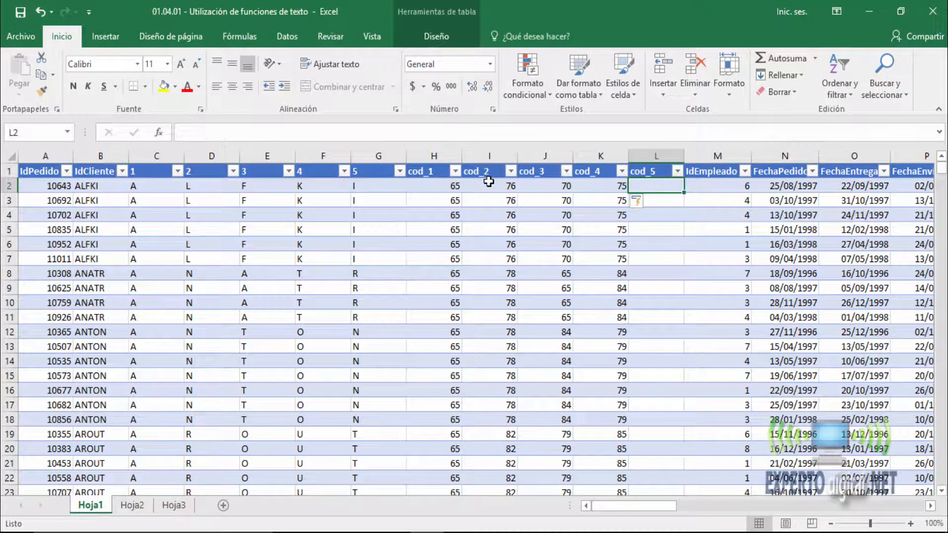
type("=co")
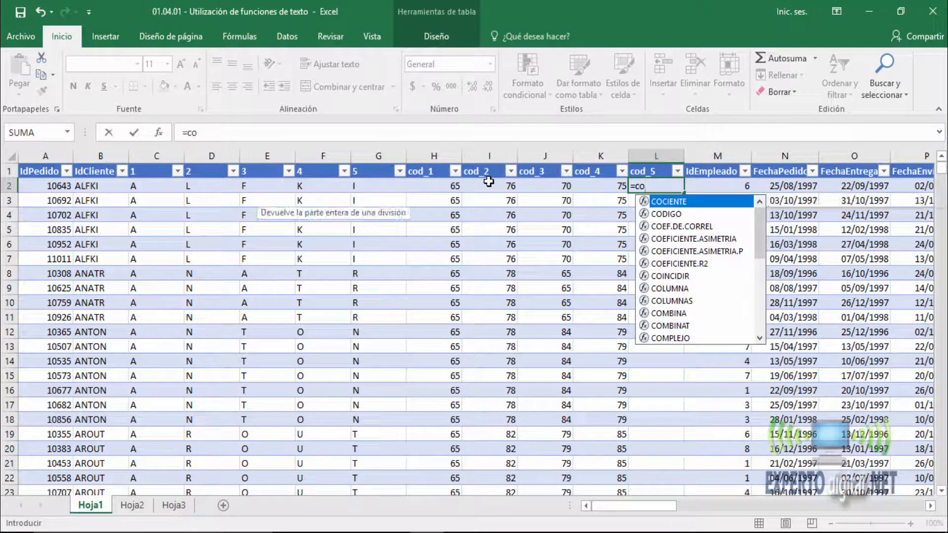
key("Down")
key("Tab")
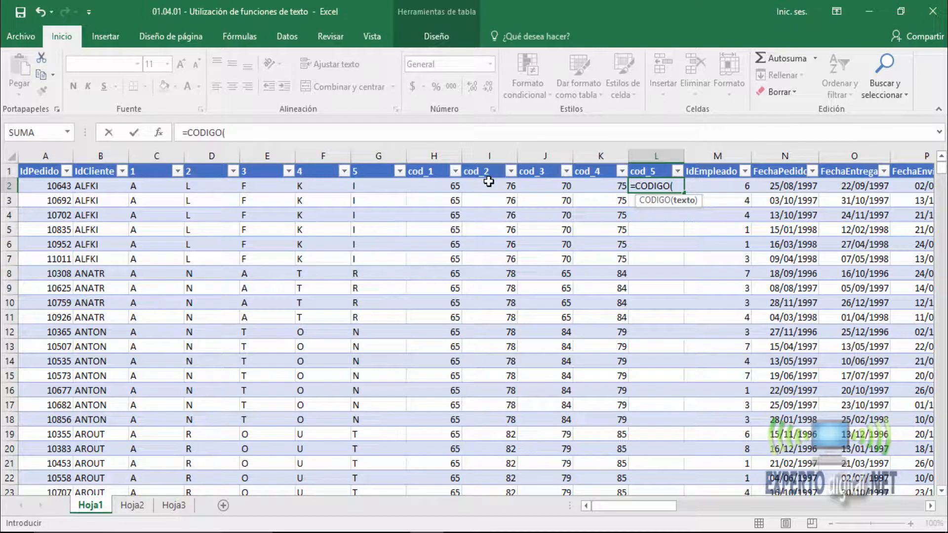
key("Left")
key("Left")
key("Left")
key("Left")
key("Left")
key("Left")
key("Right")
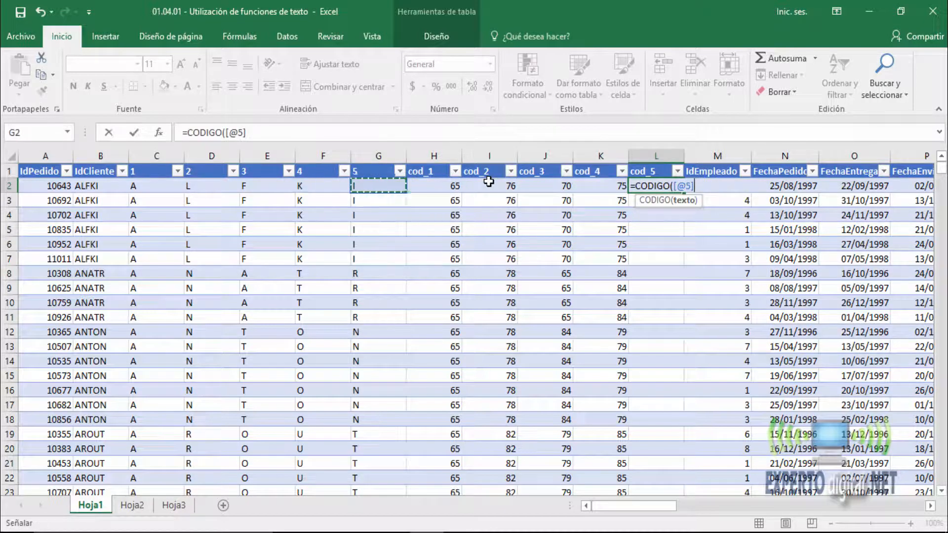
key("Return")
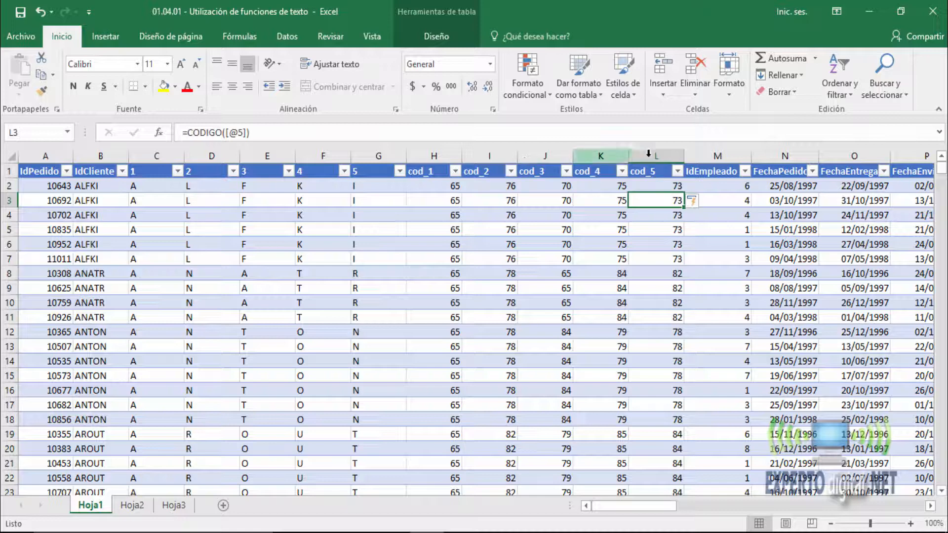
Step: Insert a new table column before IdEmpleado and name its header Cod_idCliente
left_click(697, 156)
right_click(696, 156)
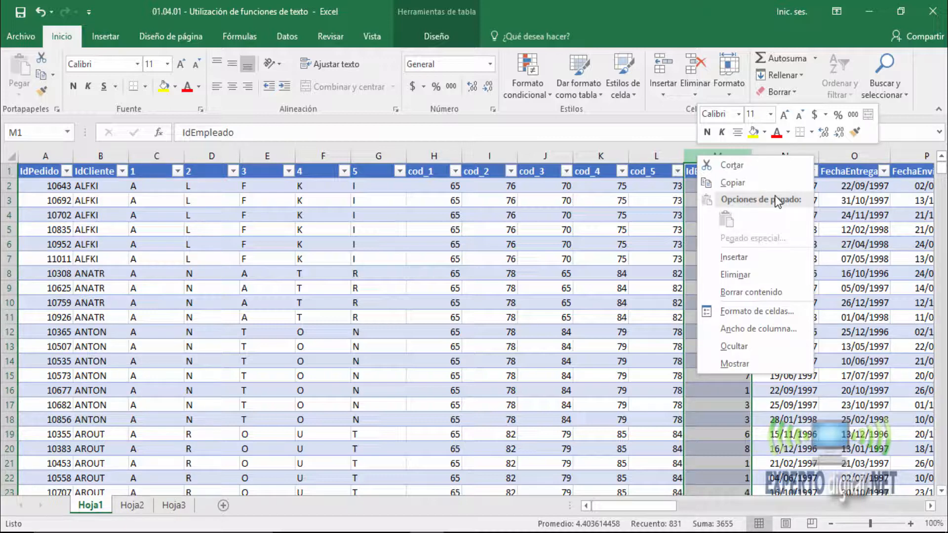
left_click(764, 259)
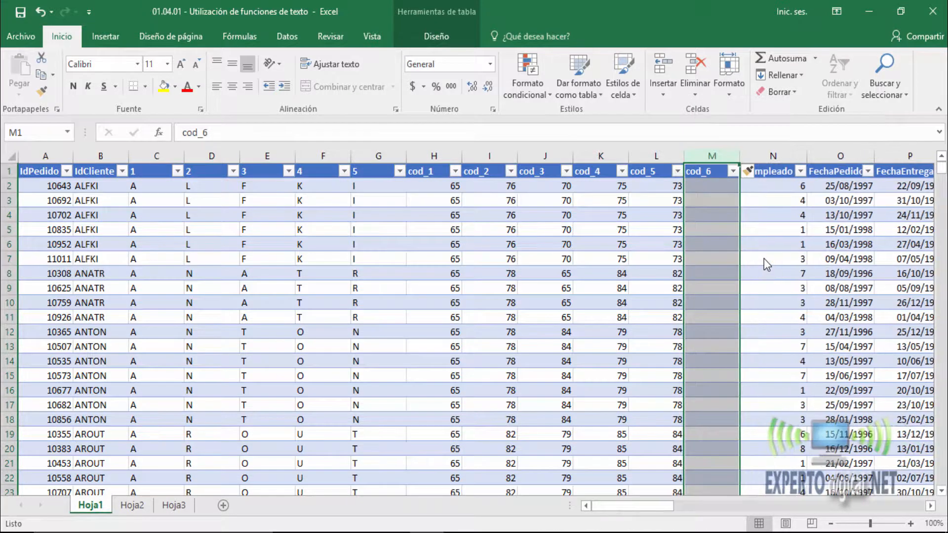
left_click(711, 173)
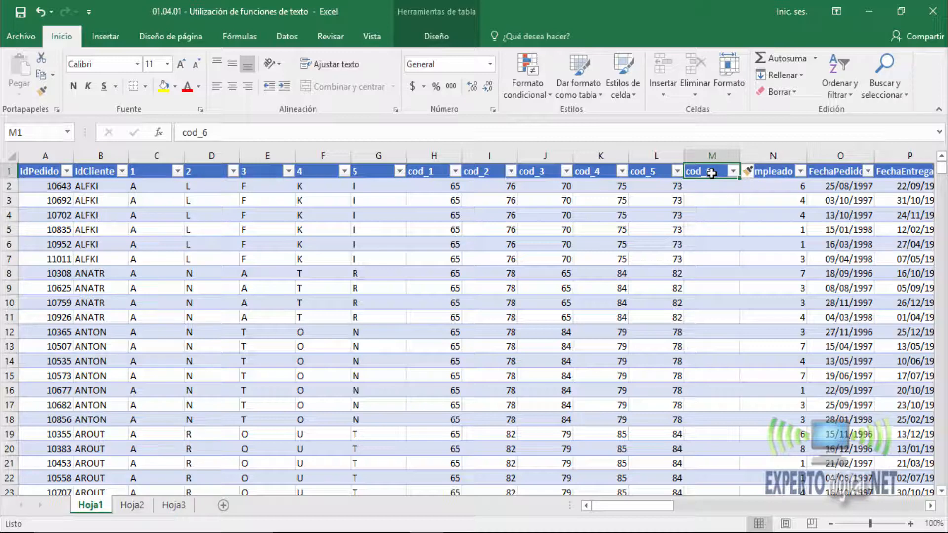
type("C")
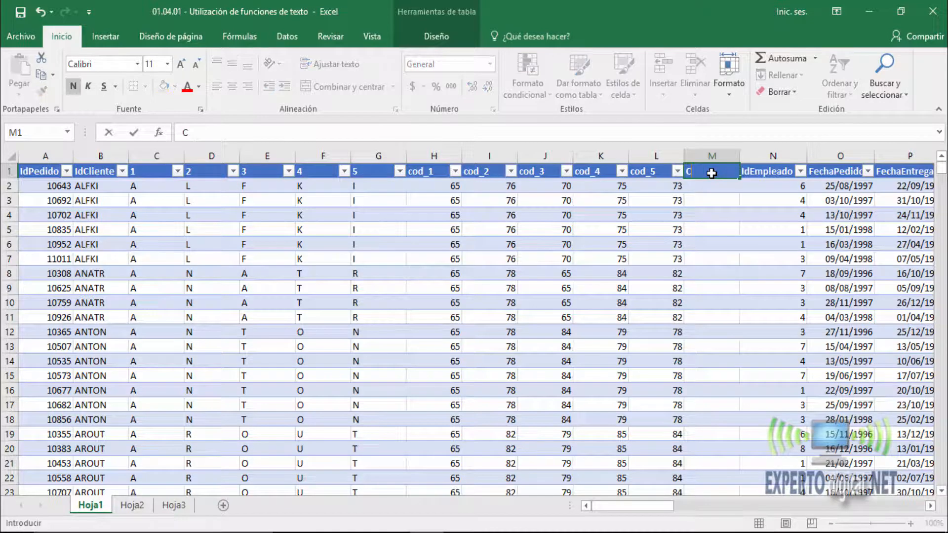
type("od_idCliente")
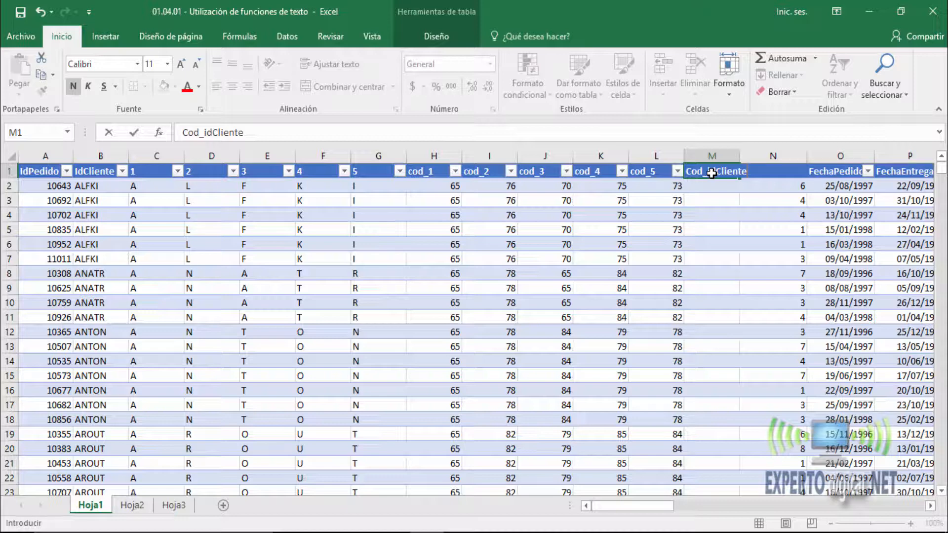
key("Return")
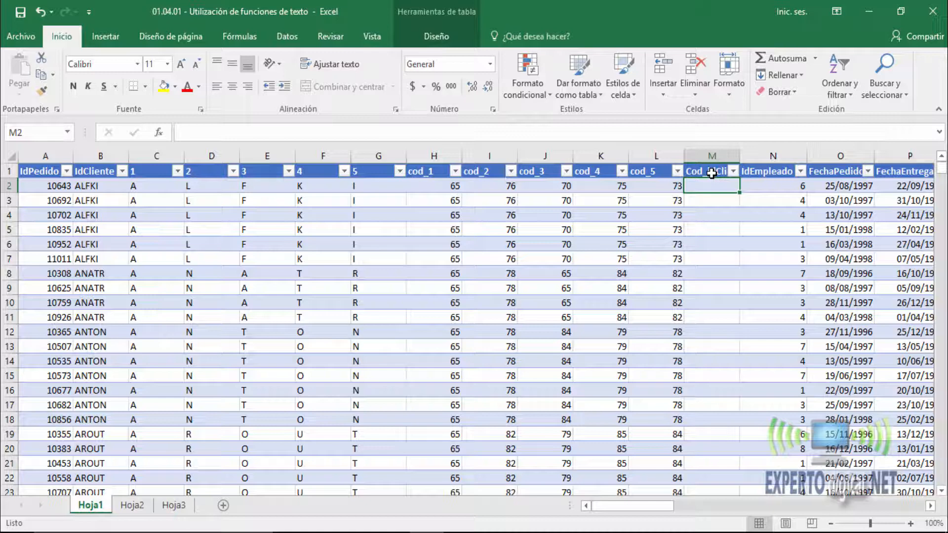
Step: Start a CONCAT formula in M2 with the row's cod_1 and cod_2 as its first two arguments
type("=c")
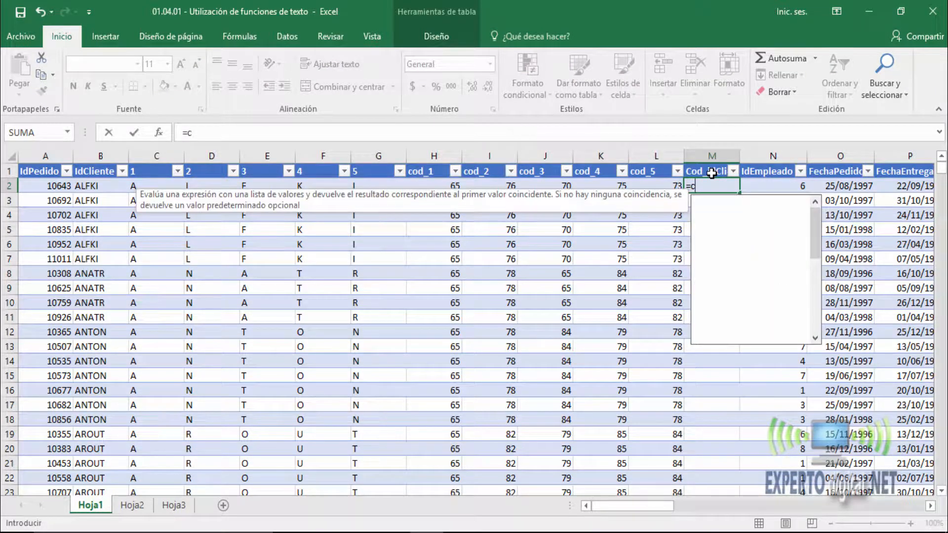
type("on")
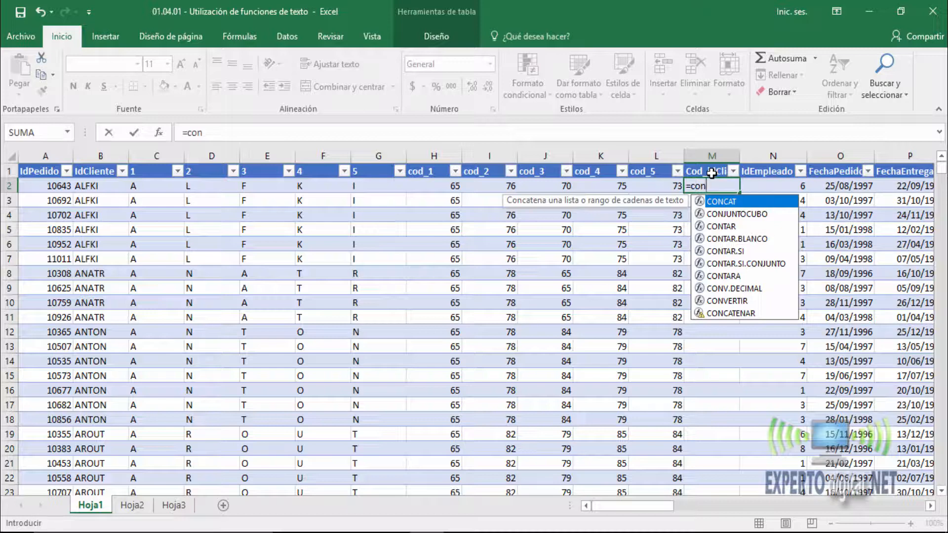
key("Tab")
key("Left")
key("Left")
key("Left")
key("Left")
key("Left")
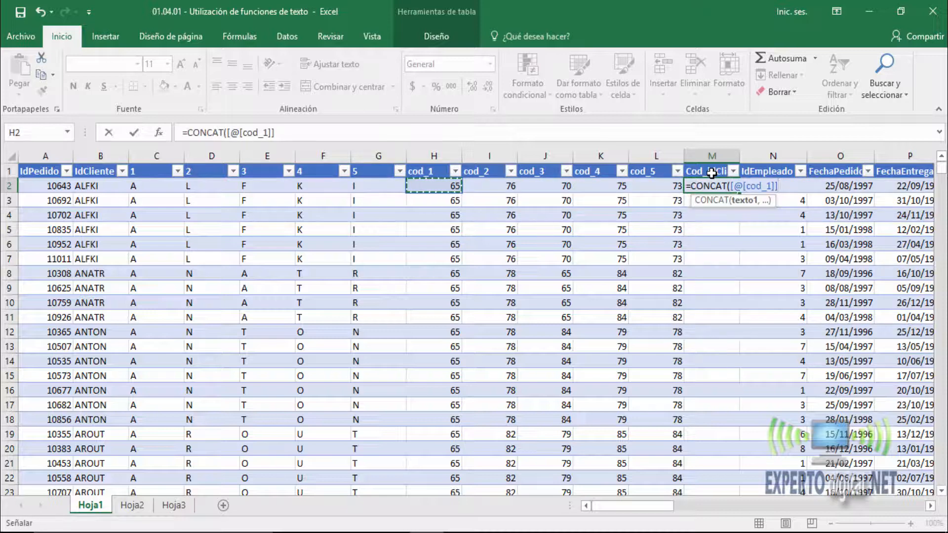
type(";")
key("BackSpace")
type(",")
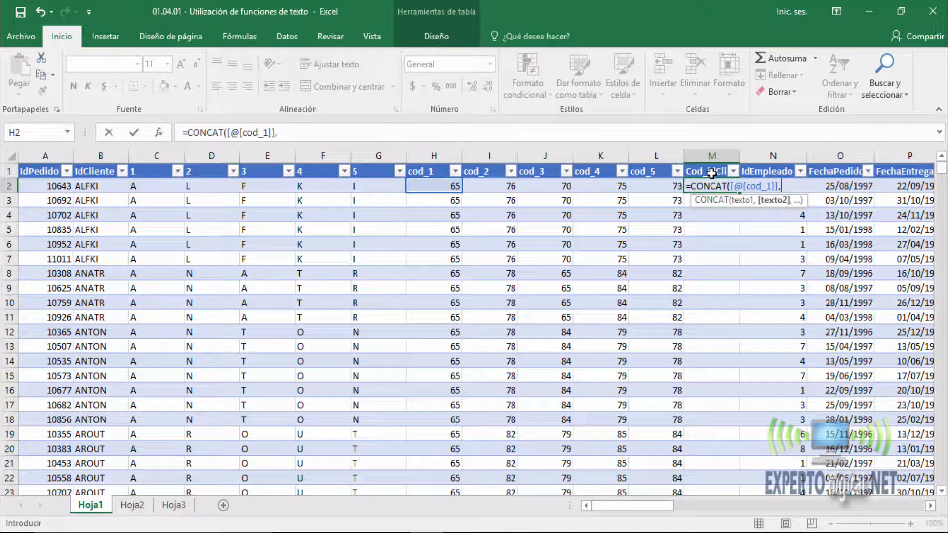
key("Left")
key("Left")
key("Left")
key("Left")
key("Left")
key("Right")
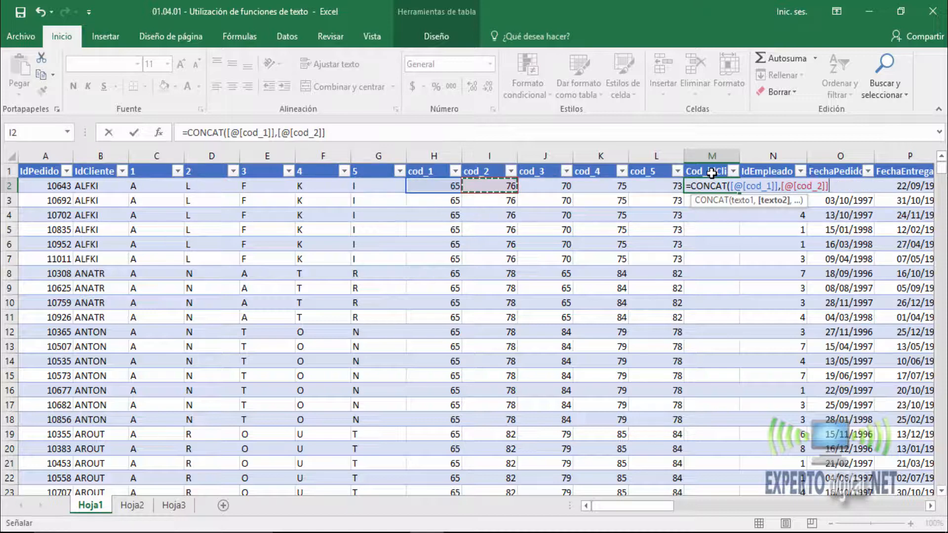
Step: Add cod_3, cod_4 and cod_5 to the CONCAT formula and enter it to fill the Cod_idCliente column
type(",")
key("Left")
key("Left")
key("Left")
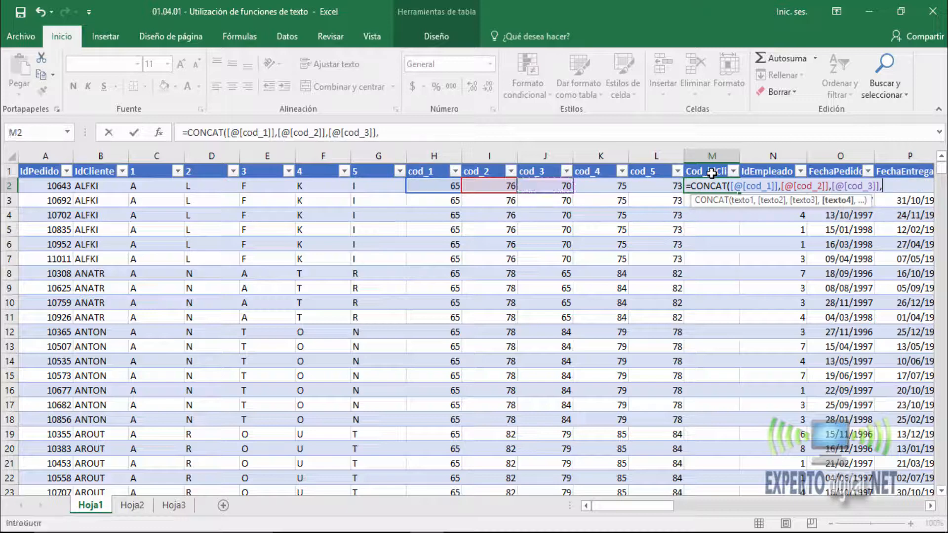
type(",")
key("Left")
key("Left")
type(",")
key("Left")
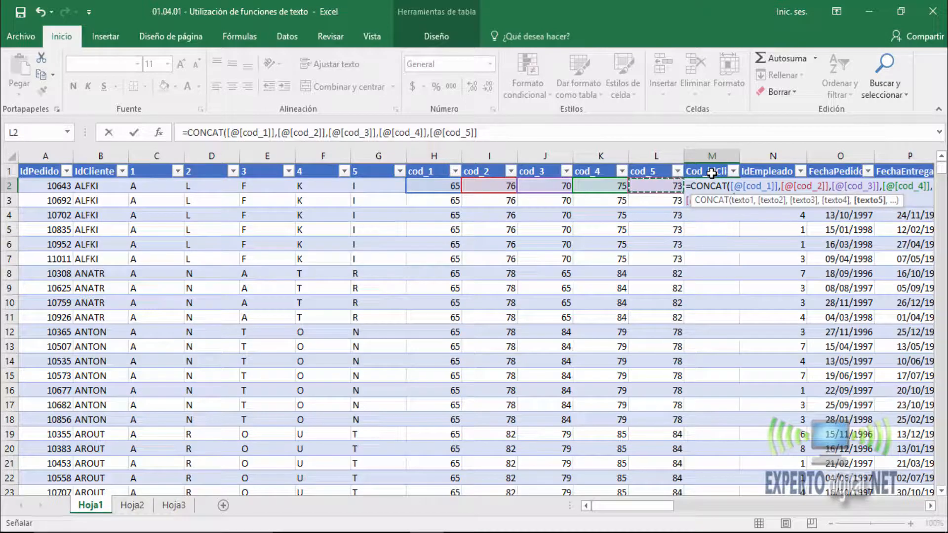
type(")")
key("Return")
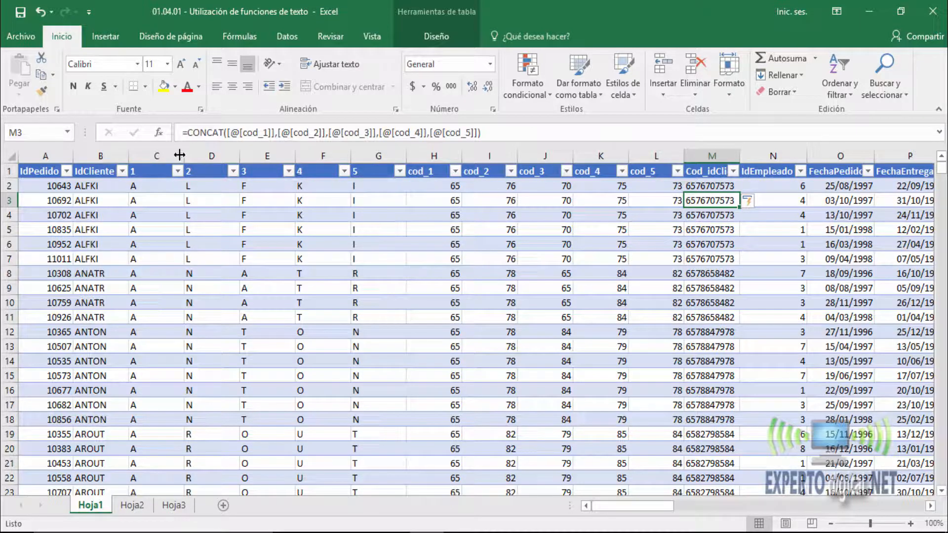
Step: Review the CONCAT formula in M2 and leave it as it is
left_click(696, 186)
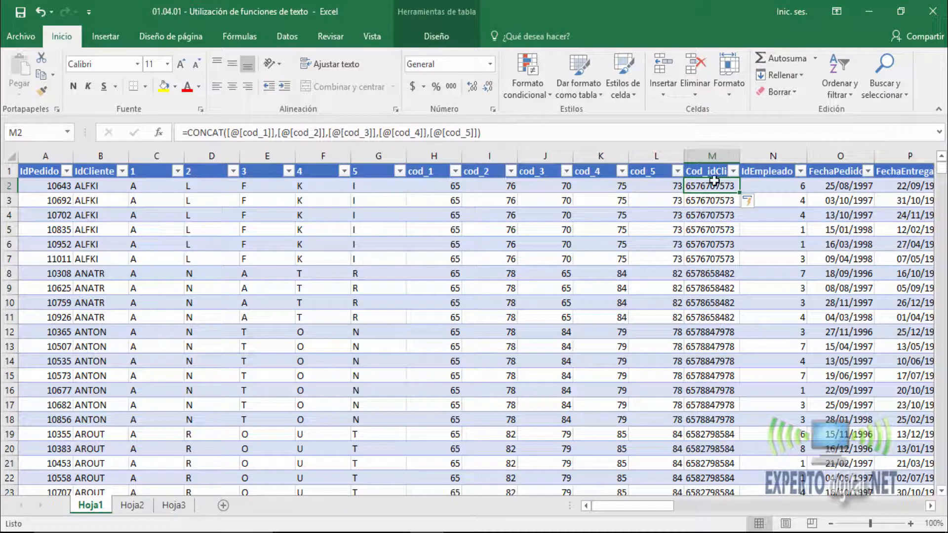
left_click_drag(489, 133, 188, 133)
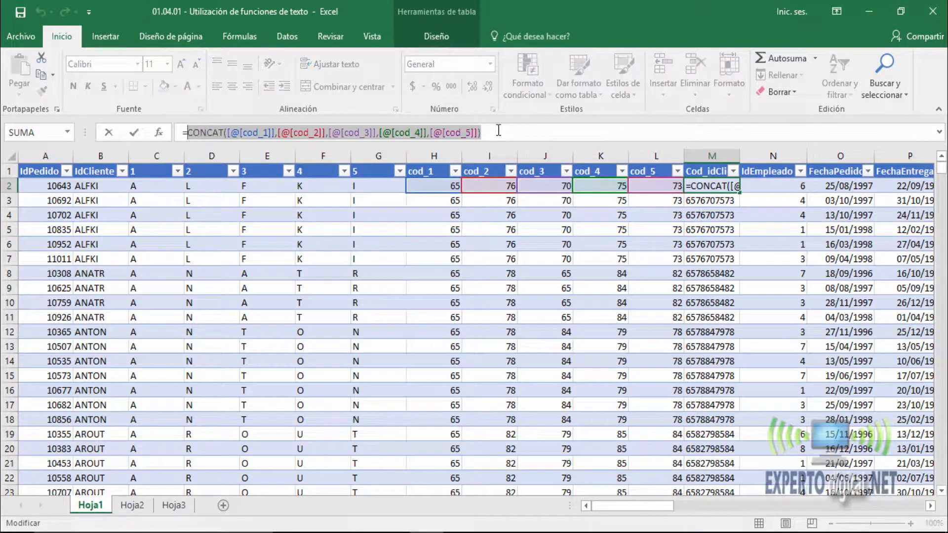
key("ctrl+Return")
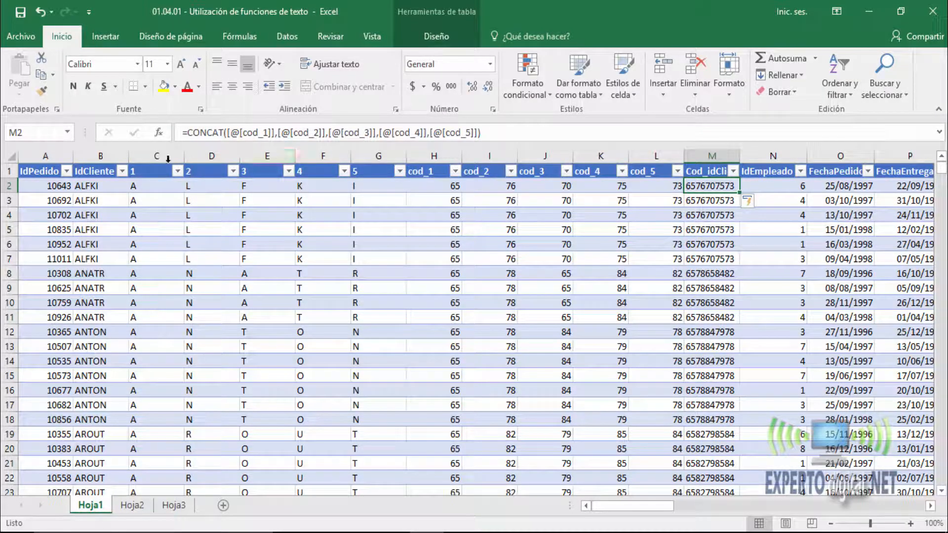
Step: Try deleting columns 1 through cod_5, check the Cod_idCliente formula in C2, and undo the deletion
left_click_drag(157, 155, 643, 155)
right_click(643, 155)
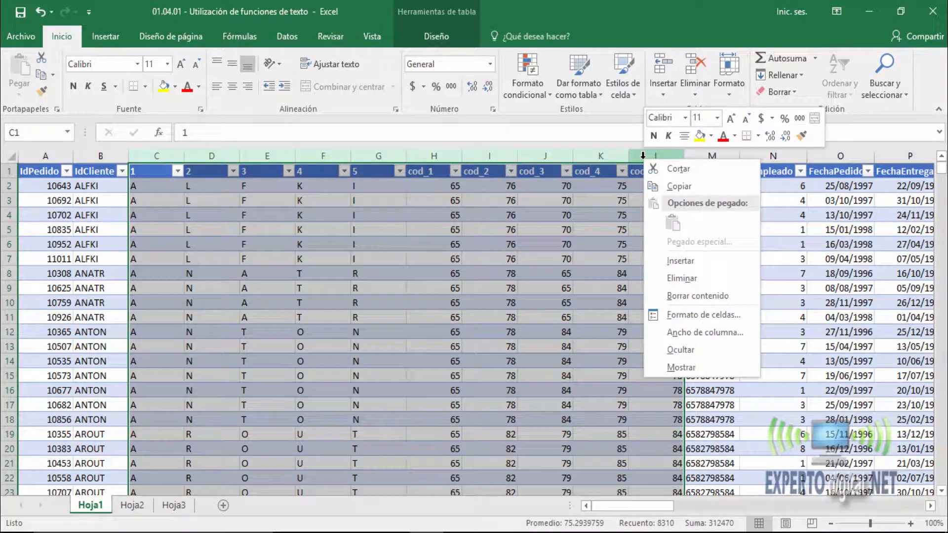
left_click(687, 274)
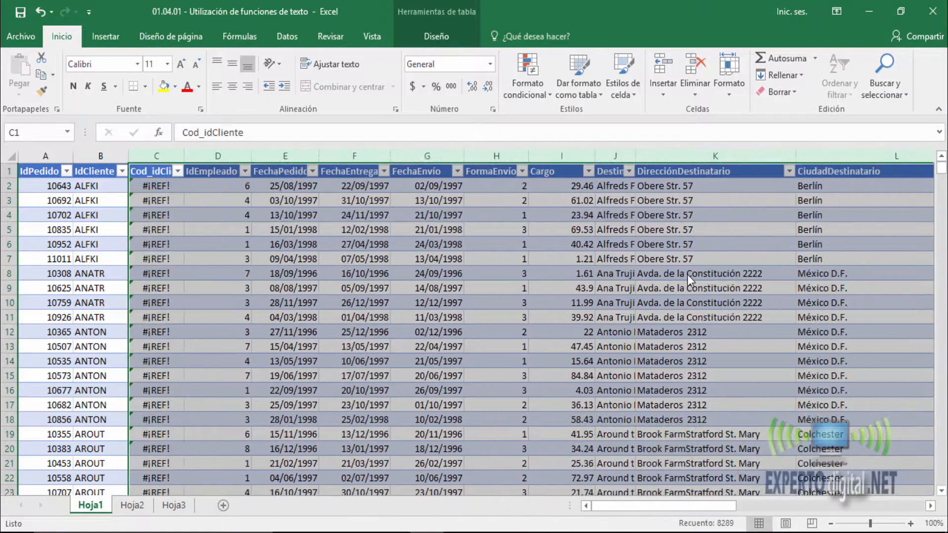
left_click(152, 186)
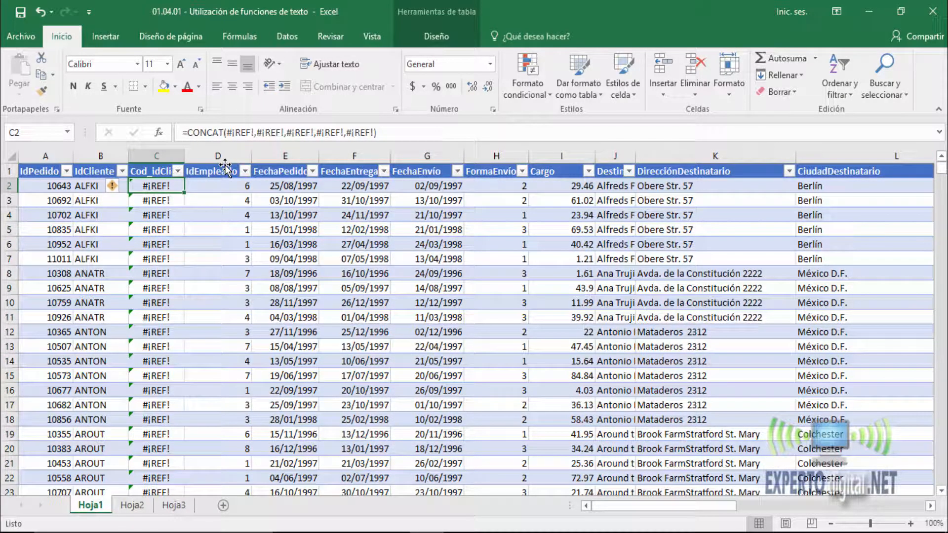
key("ctrl+z")
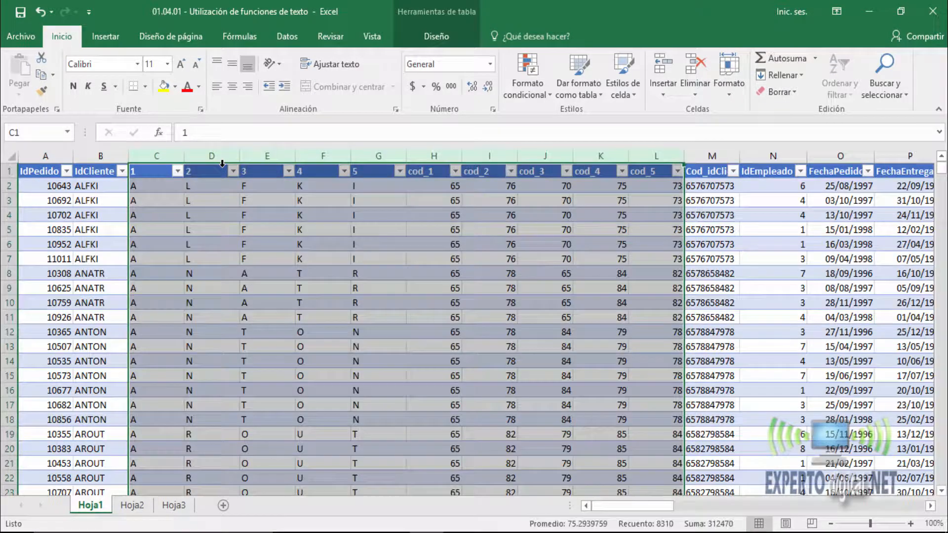
Step: Copy the entire Cod_idCliente column and open the paste options
left_click(709, 155)
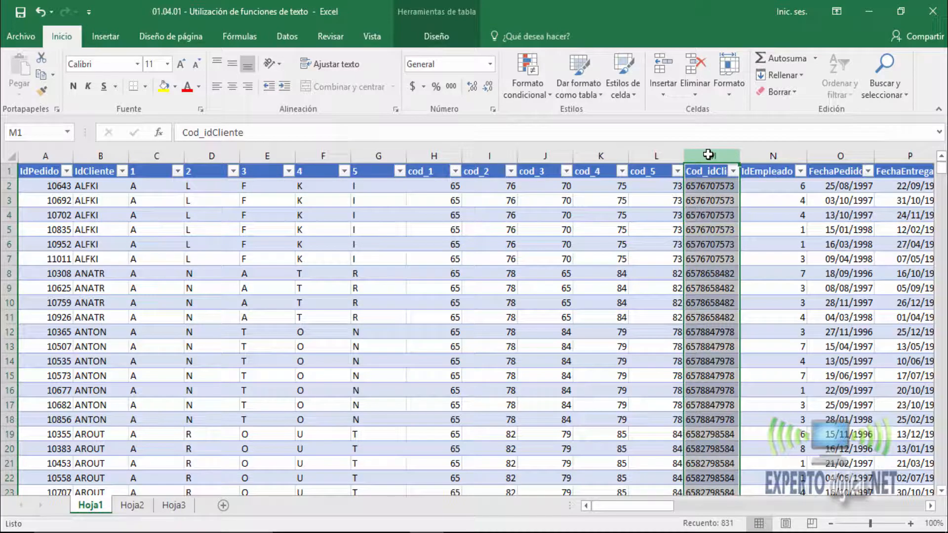
key("ctrl+c")
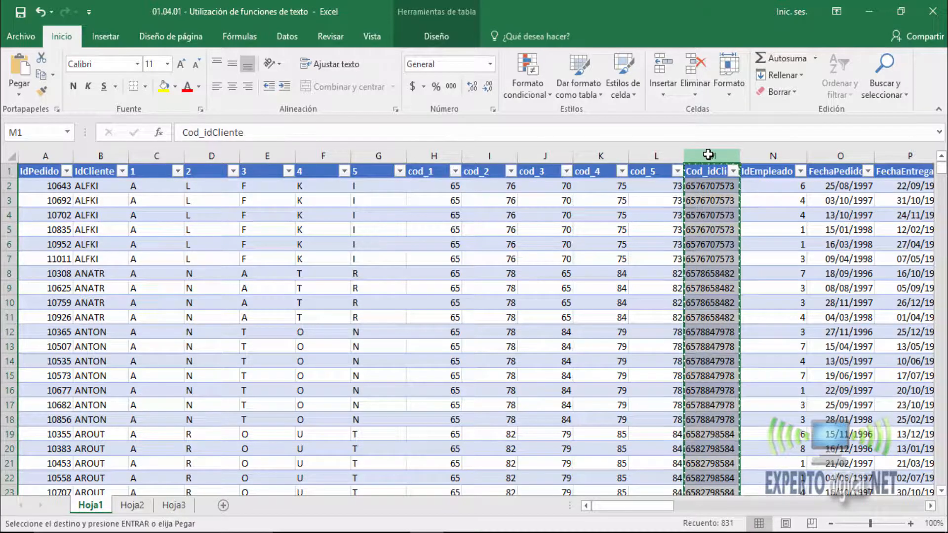
left_click(24, 90)
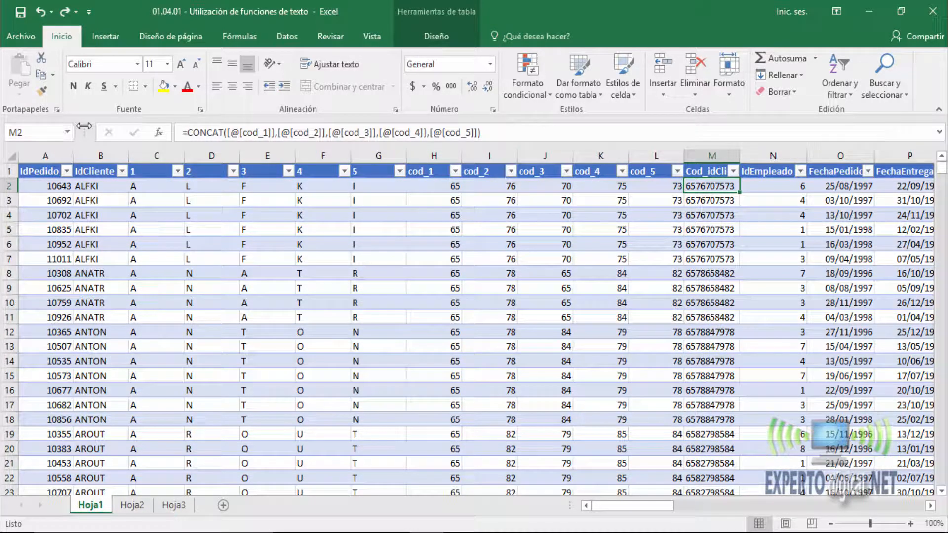
mouse_move(941, 170)
left_mouse_down()
mouse_move(942, 478)
mouse_move(942, 170)
left_mouse_up()
left_click(44, 132)
left_click(44, 132)
type(":831")
key("Return")
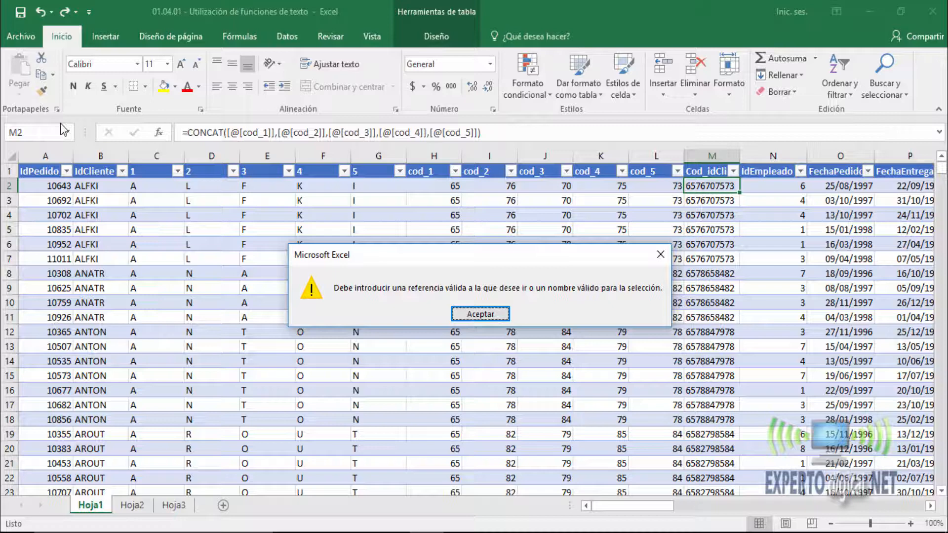
left_click(472, 315)
Step: Copy all Cod_idCliente data cells from M2 down to the last row and paste them in place as values only
left_click(27, 134)
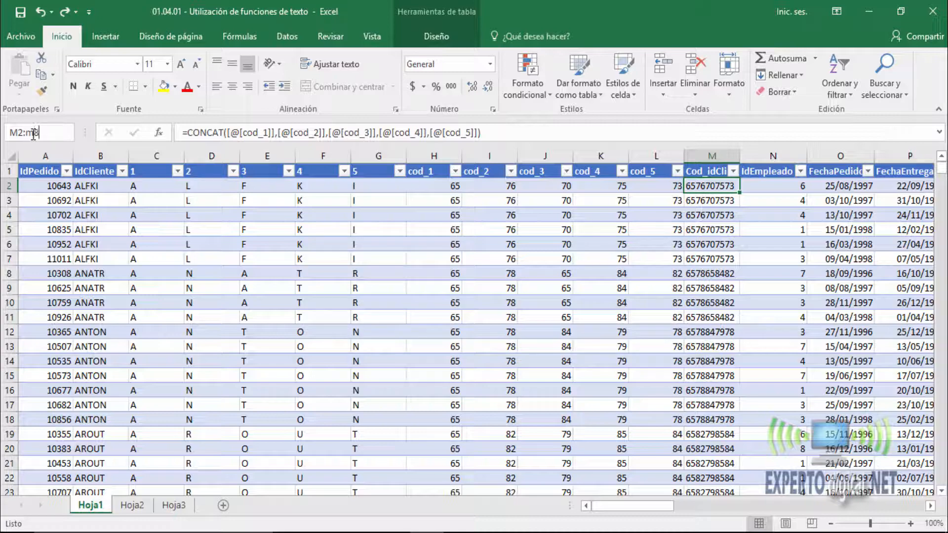
key("Return")
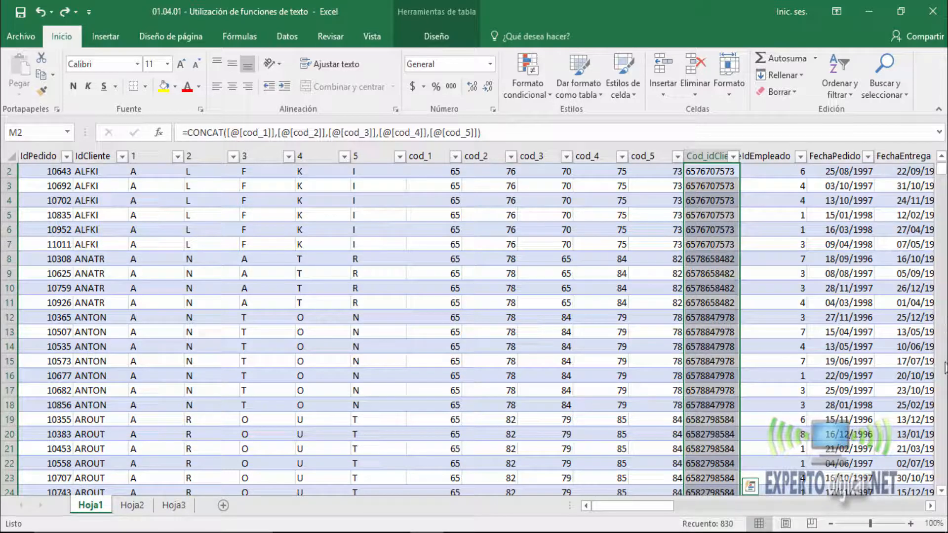
scroll(943, 173, "up", 1)
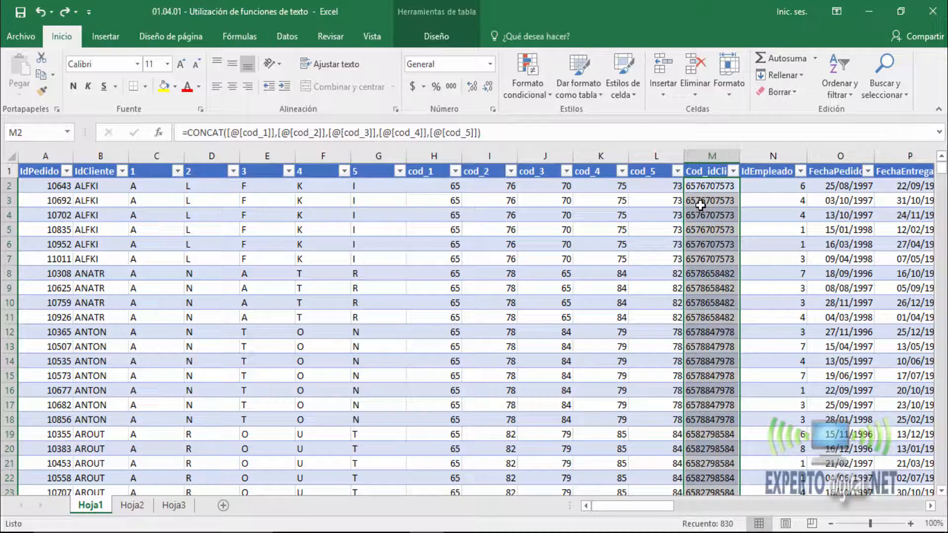
key("ctrl+c")
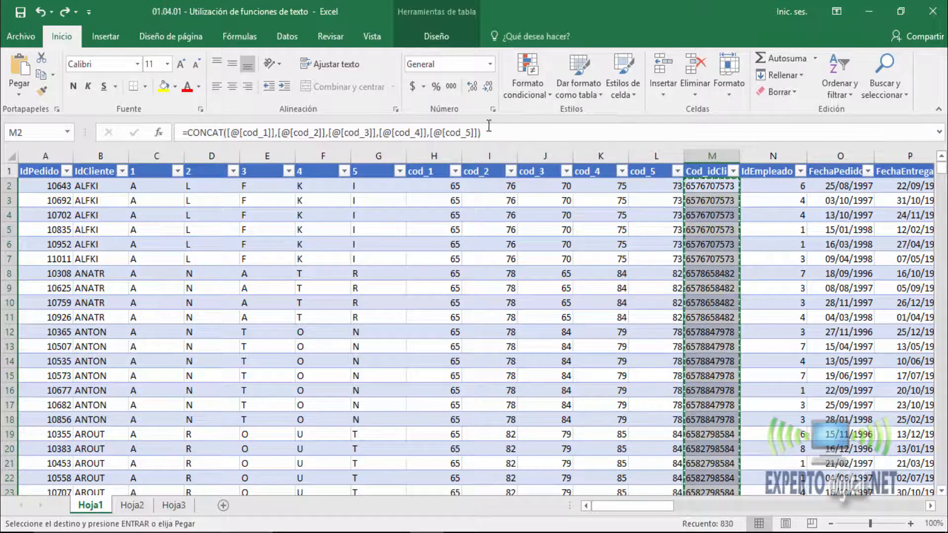
left_click(20, 91)
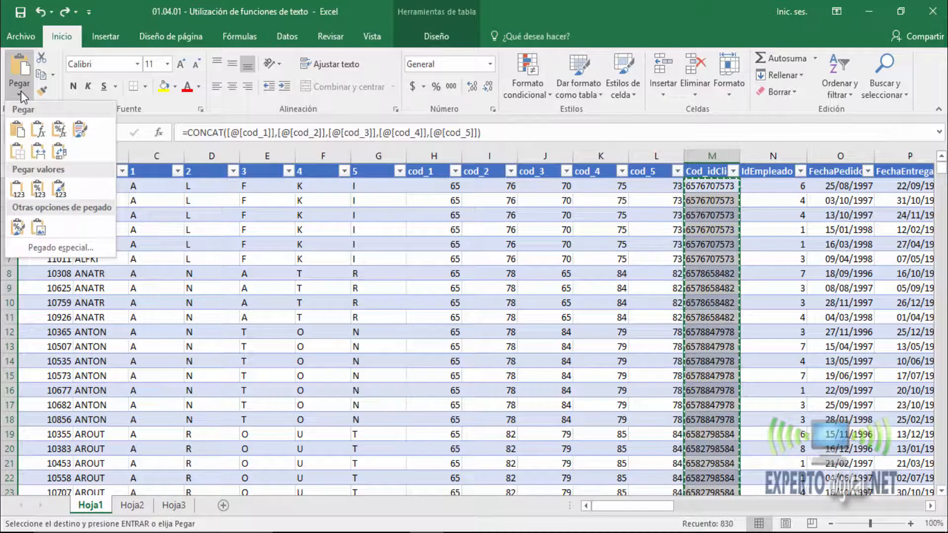
left_click(18, 188)
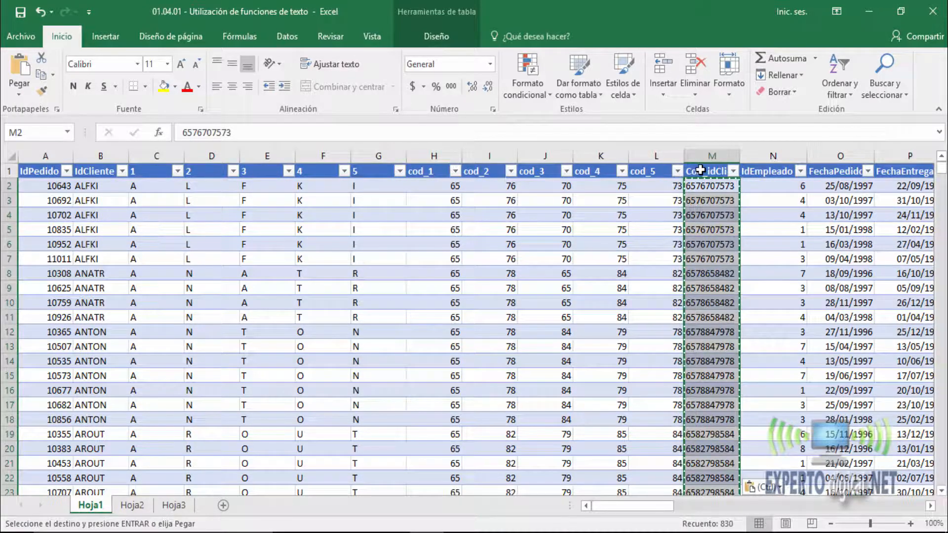
Step: Check cells throughout the Cod_idCliente column to see whether they hold fixed values instead of formulas
left_click(712, 207)
key("Escape")
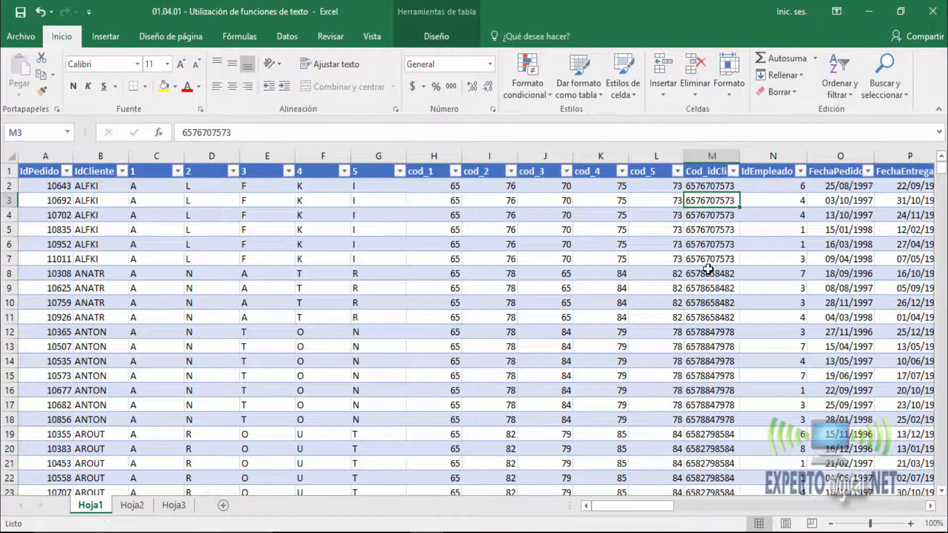
left_click_drag(942, 168, 941, 270)
left_click(694, 269)
left_click(707, 330)
left_click(716, 392)
left_click(711, 420)
left_click(716, 477)
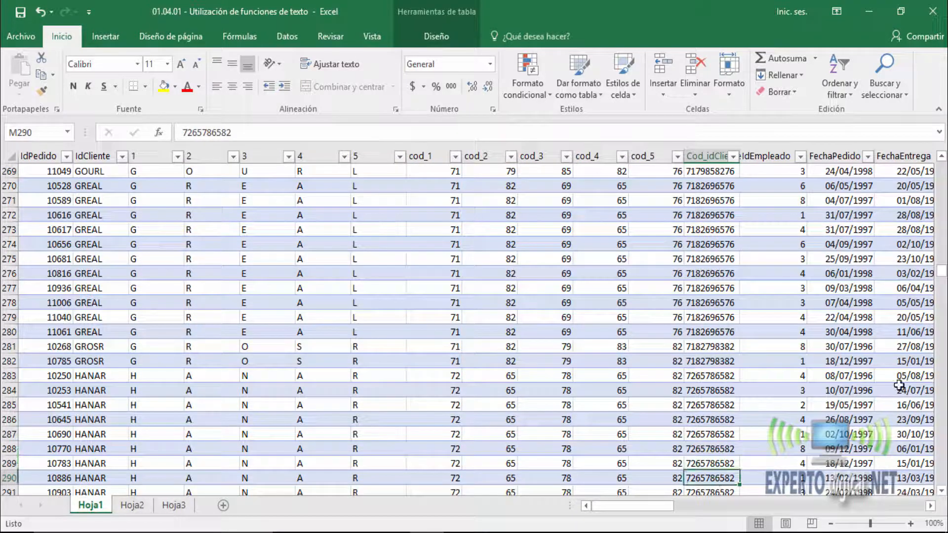
left_click_drag(942, 272, 942, 375)
left_click(699, 378)
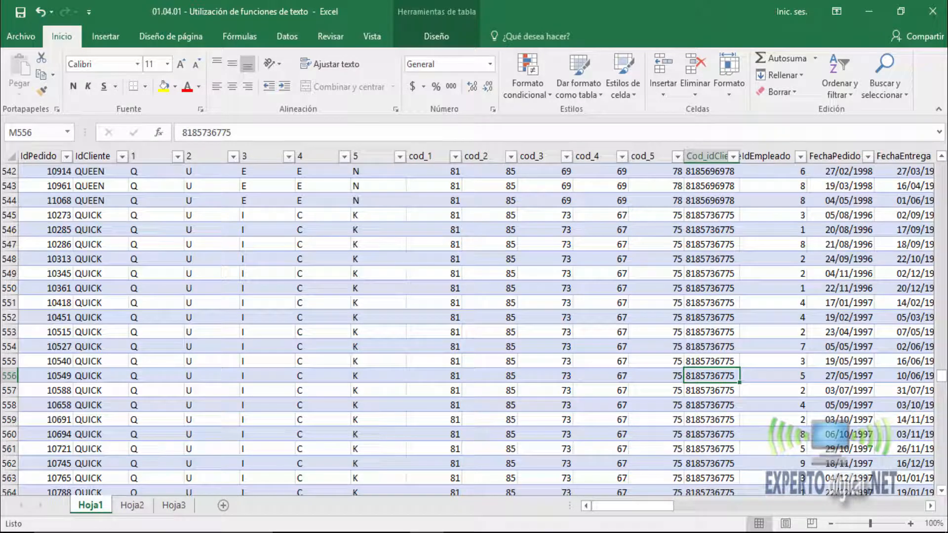
Step: Delete columns 1 through cod_5 and autofit the widths of the selected columns starting at Cod_idCliente
left_click_drag(942, 376, 942, 168)
left_click_drag(656, 156, 153, 155)
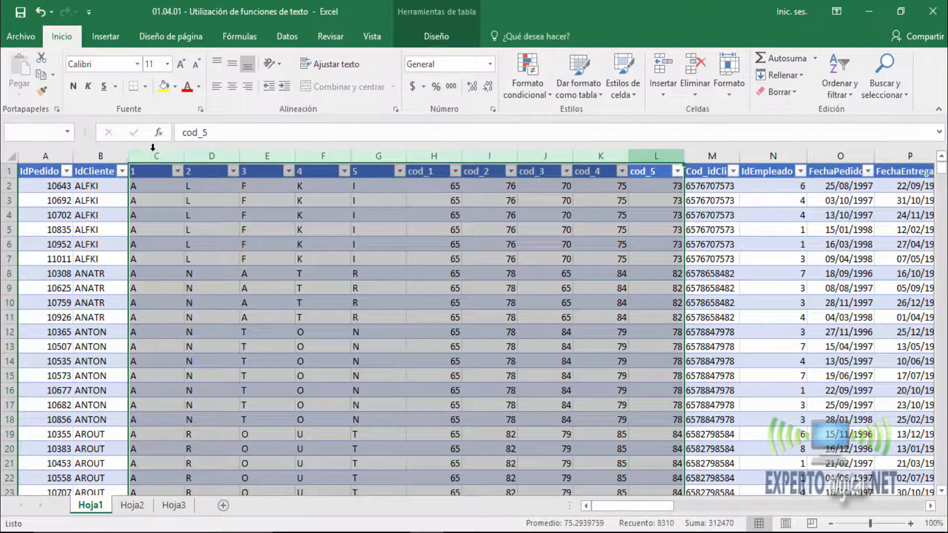
right_click(153, 156)
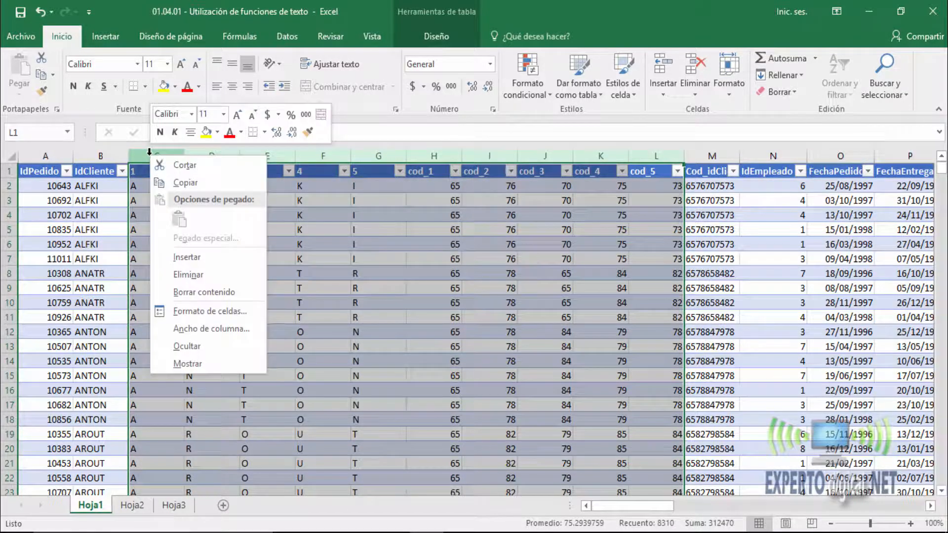
left_click(195, 272)
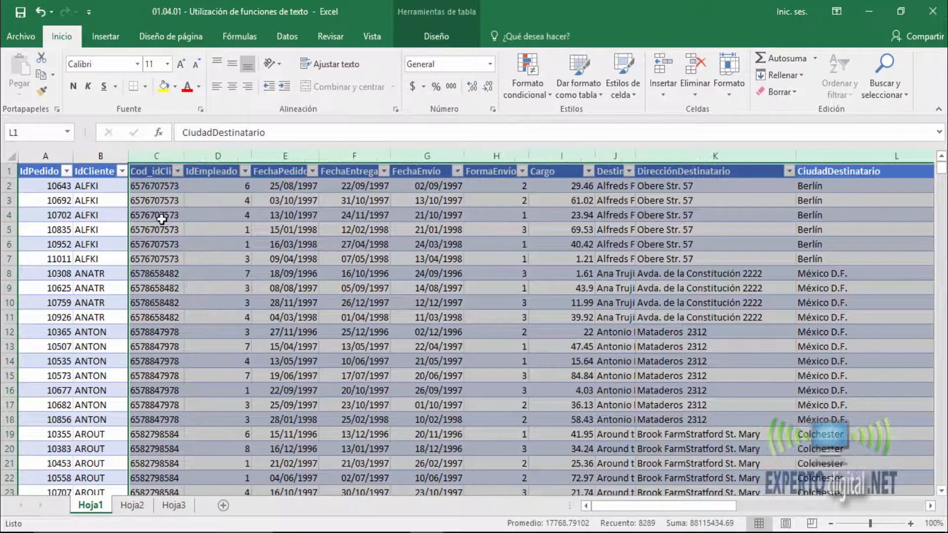
double_click(182, 156)
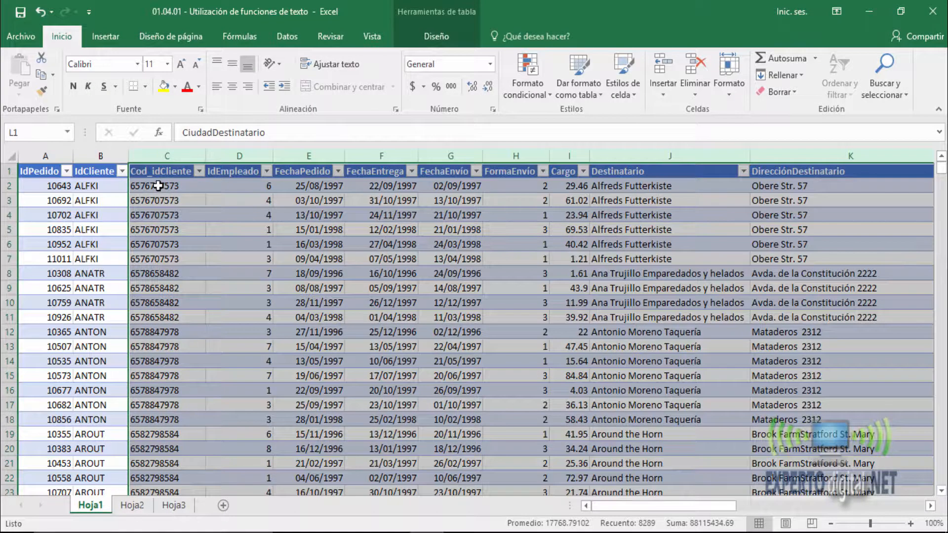
left_click(158, 186)
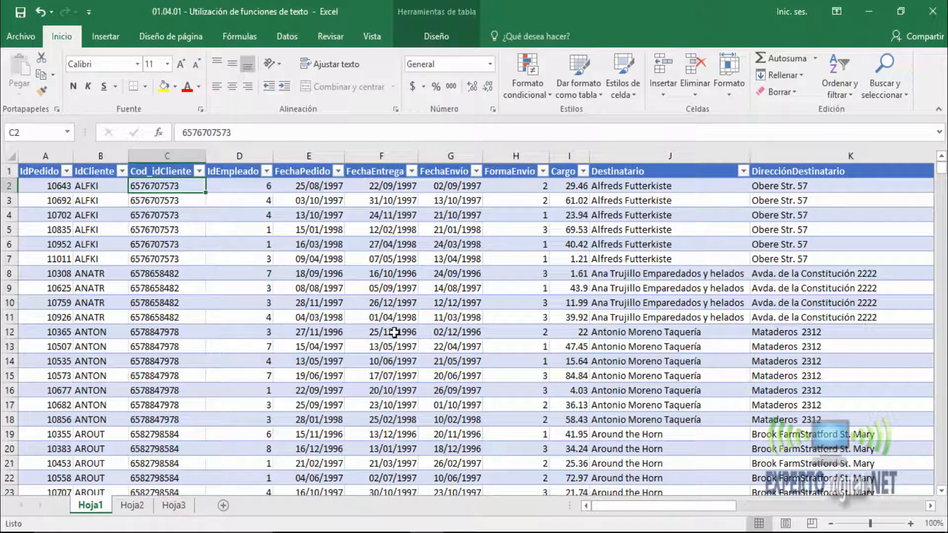